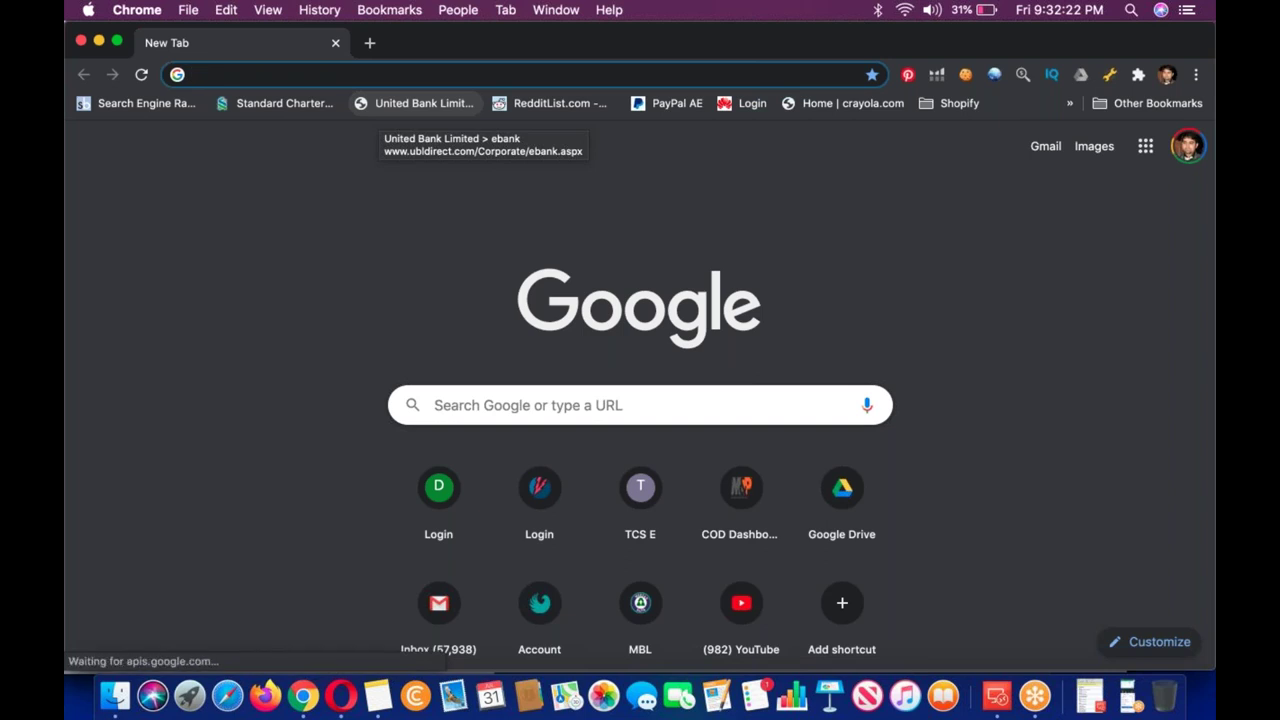
# Search Google for the exact phrase "acne" in quotation marks.
pyautogui.write('"acn')
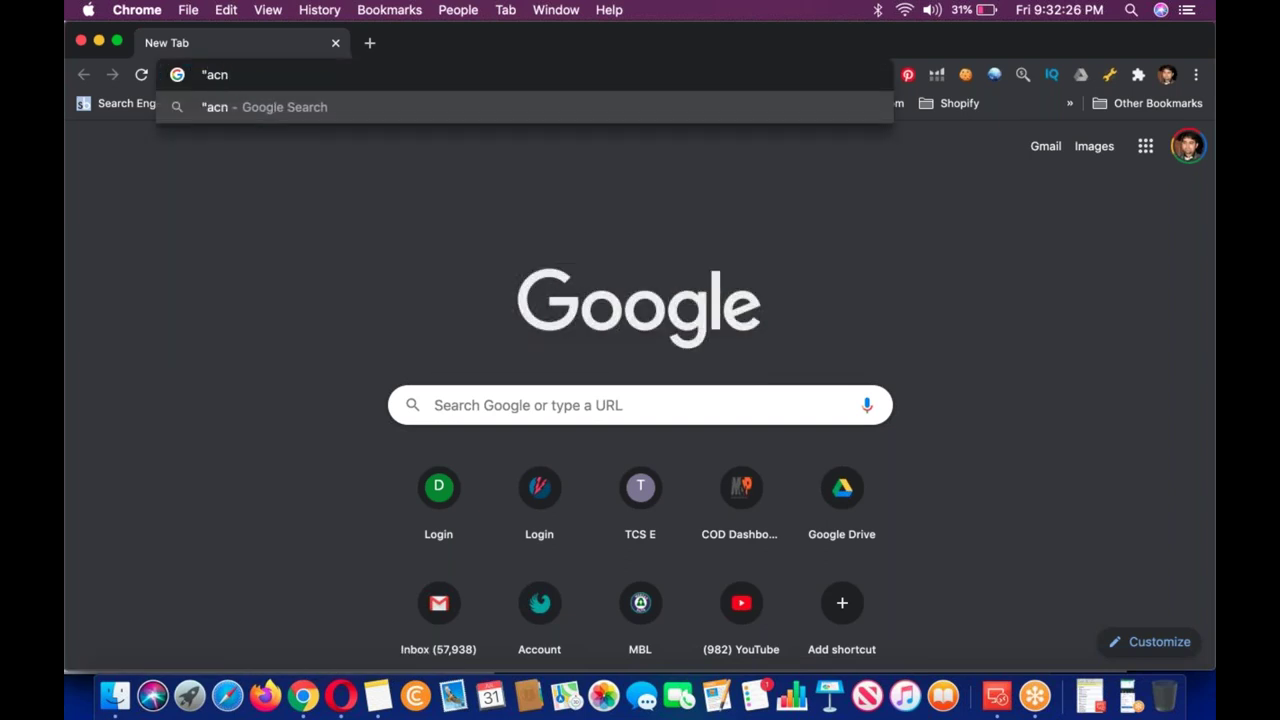
pyautogui.write('e"')
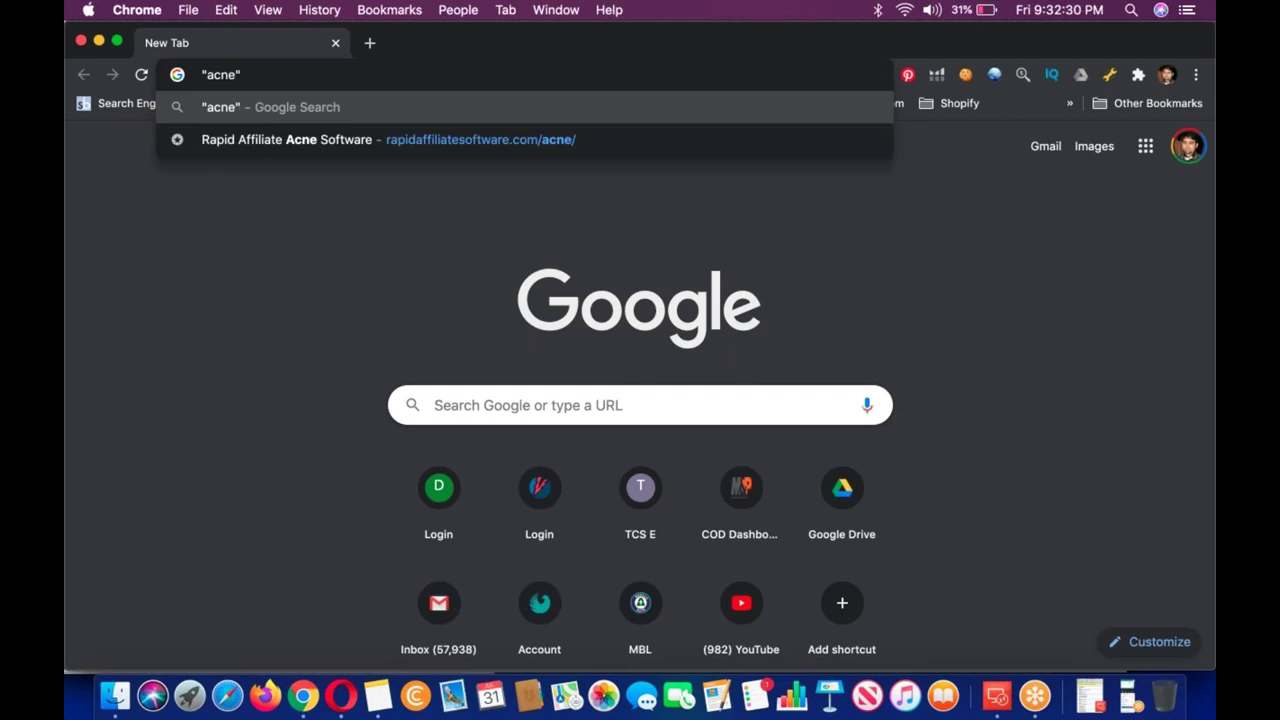
pyautogui.press('Return')
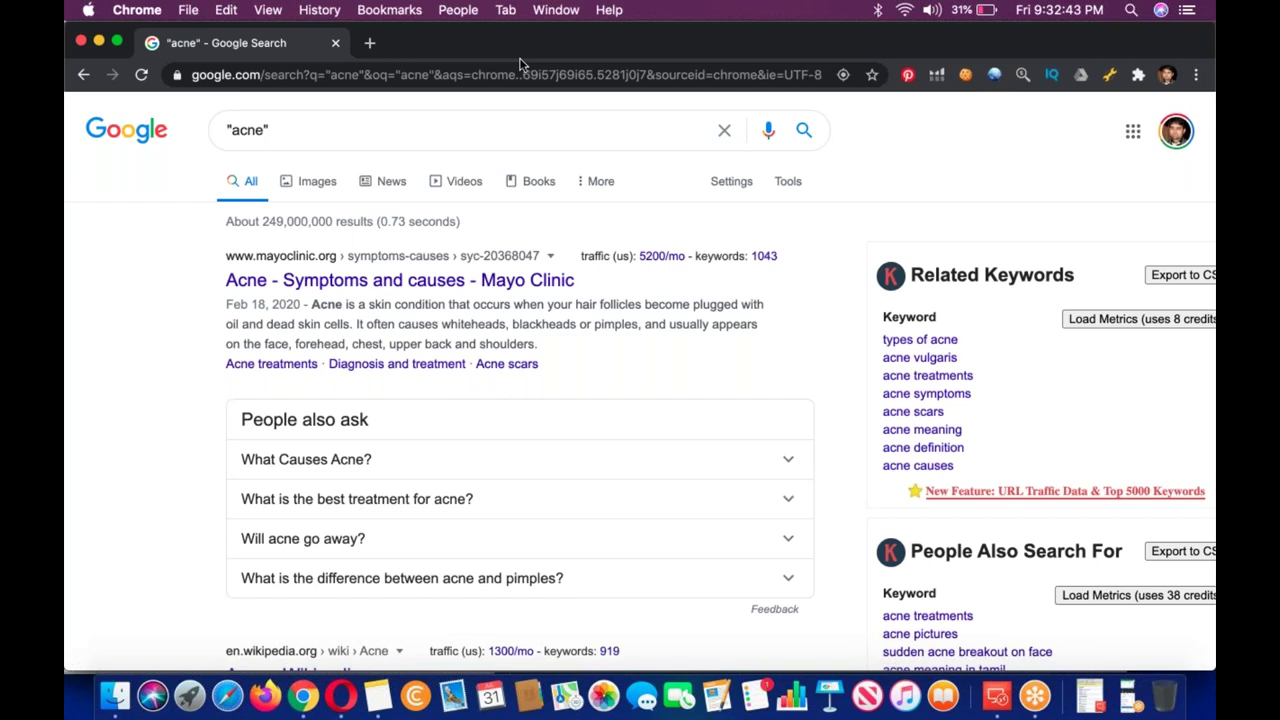
# Expand the quoted query to "how to remove acne scars" and run the search.
pyautogui.click(232, 131)
pyautogui.write('how to ')
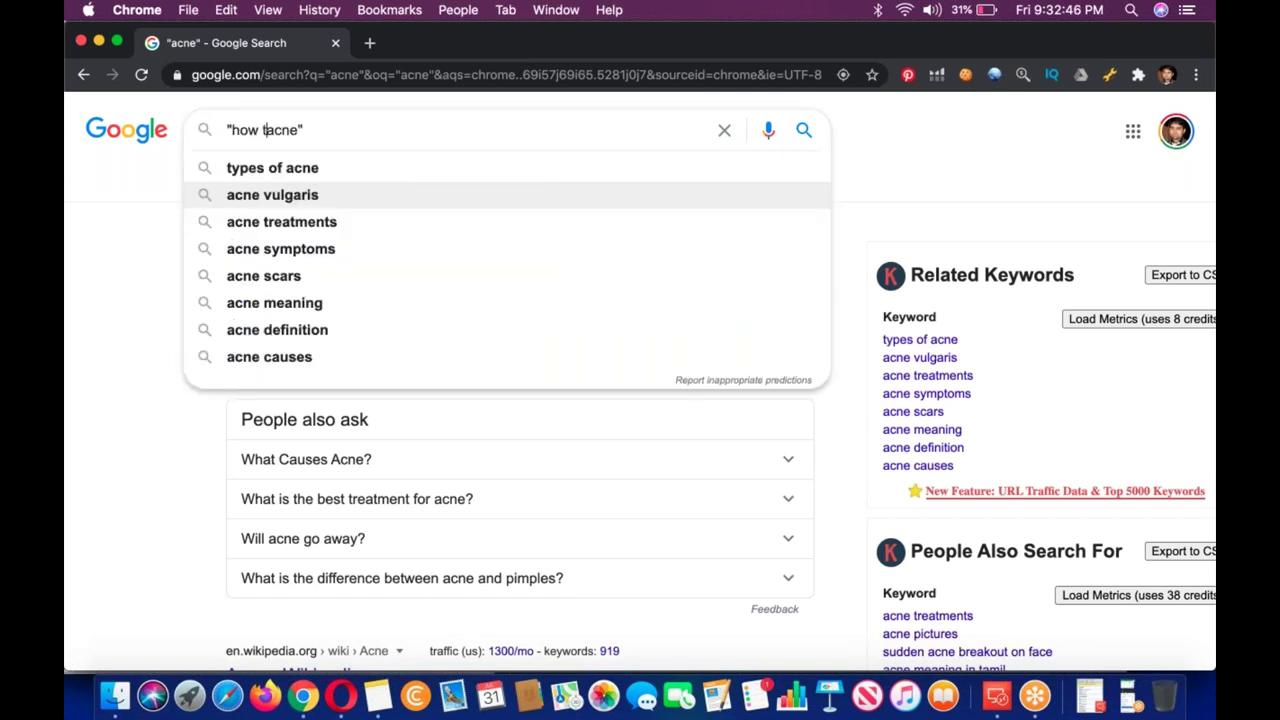
pyautogui.write('remove')
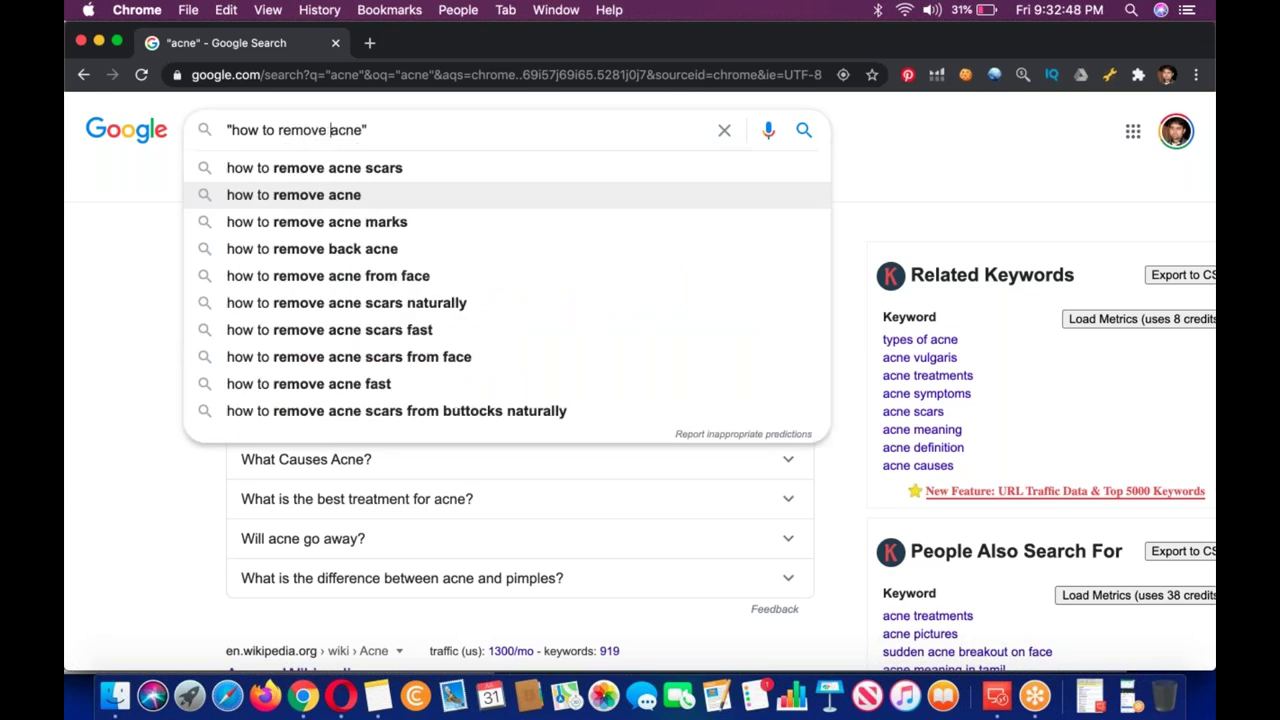
pyautogui.press('Right')
pyautogui.press('Right')
pyautogui.press('Right')
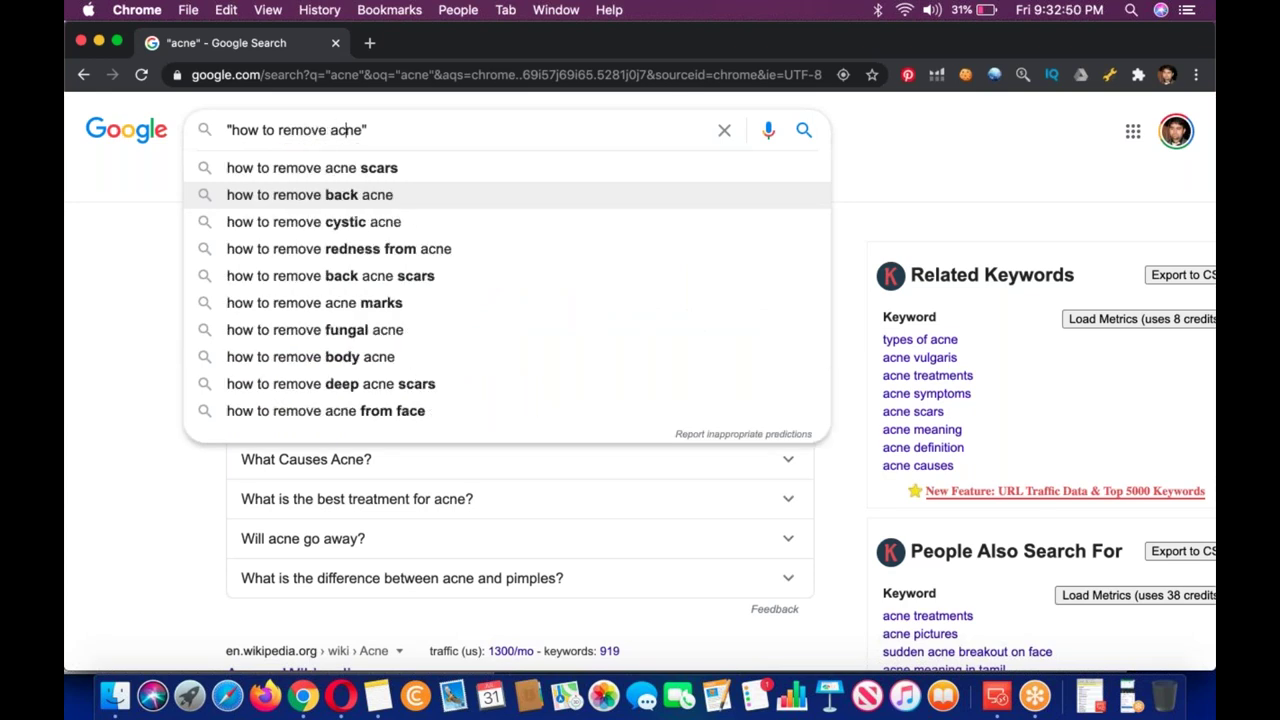
pyautogui.press('Right')
pyautogui.write('a')
pyautogui.press('BackSpace')
pyautogui.write('scars')
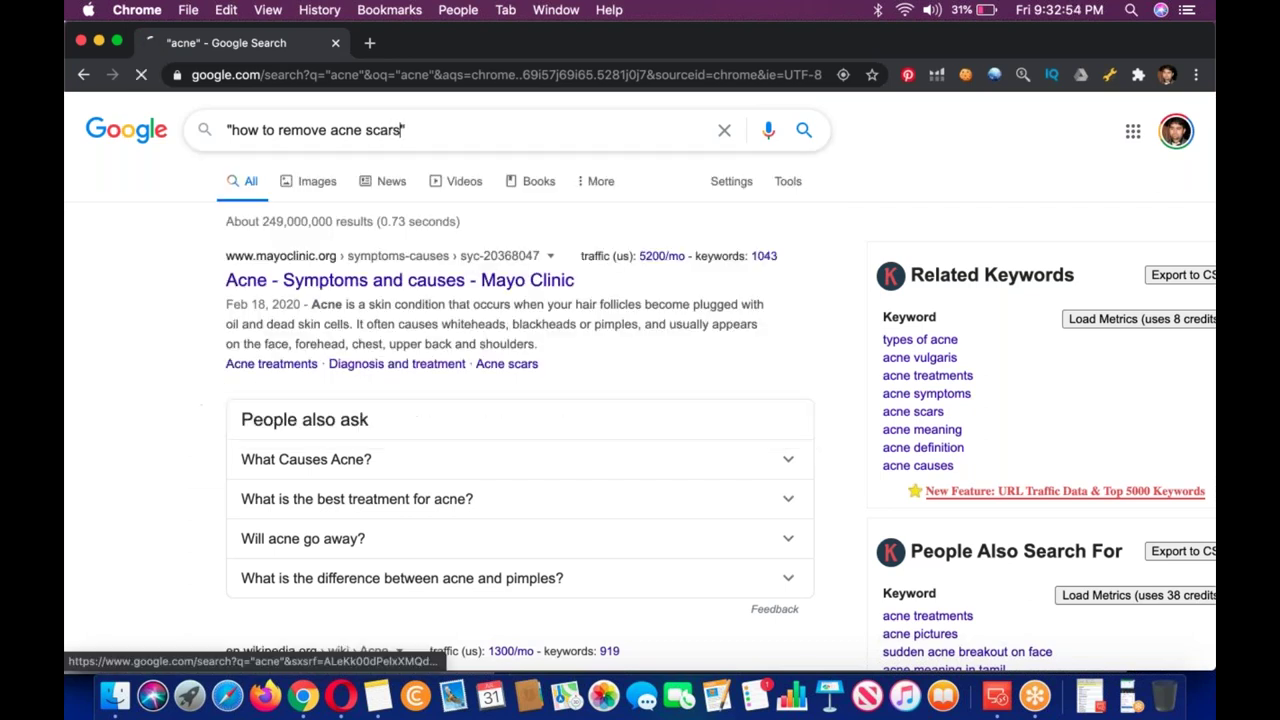
pyautogui.press('Return')
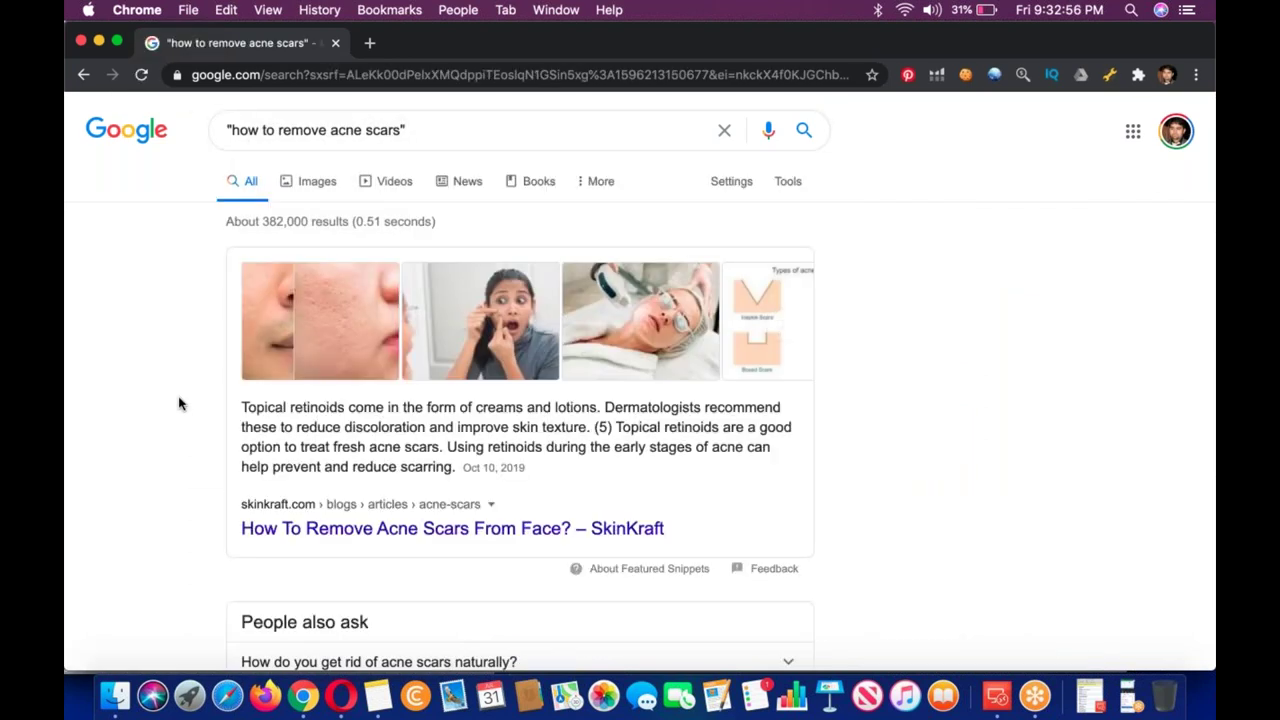
# Open the SkinKraft, Everyday Health and YouTube acne scar results in separate new tabs.
pyautogui.scroll(-2, 180, 403)
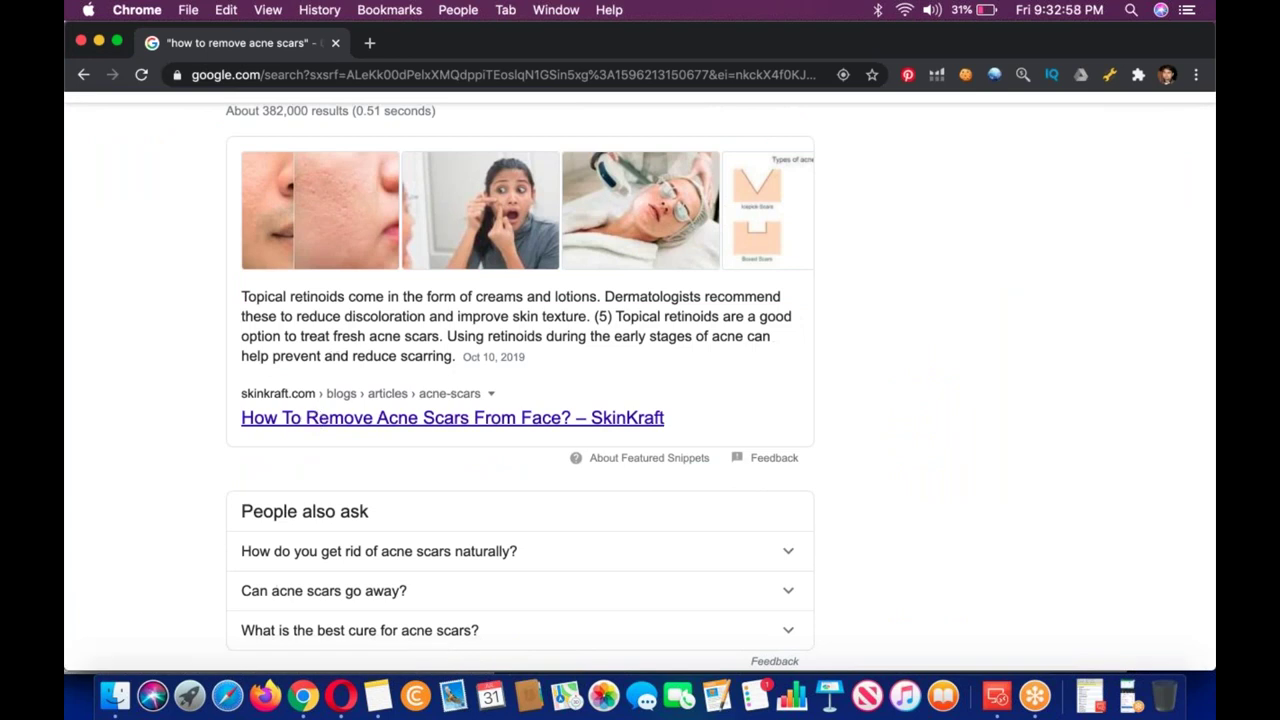
pyautogui.rightClick(314, 417)
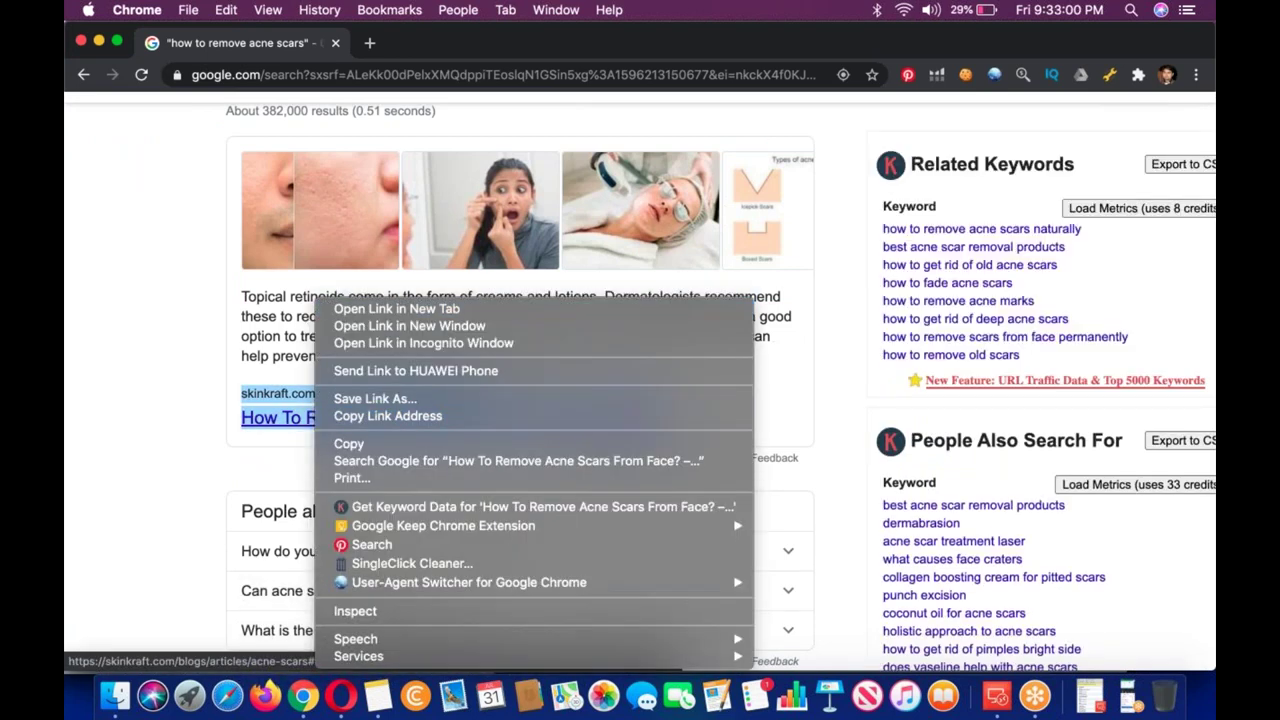
pyautogui.click(397, 309)
pyautogui.scroll(-5, 397, 309)
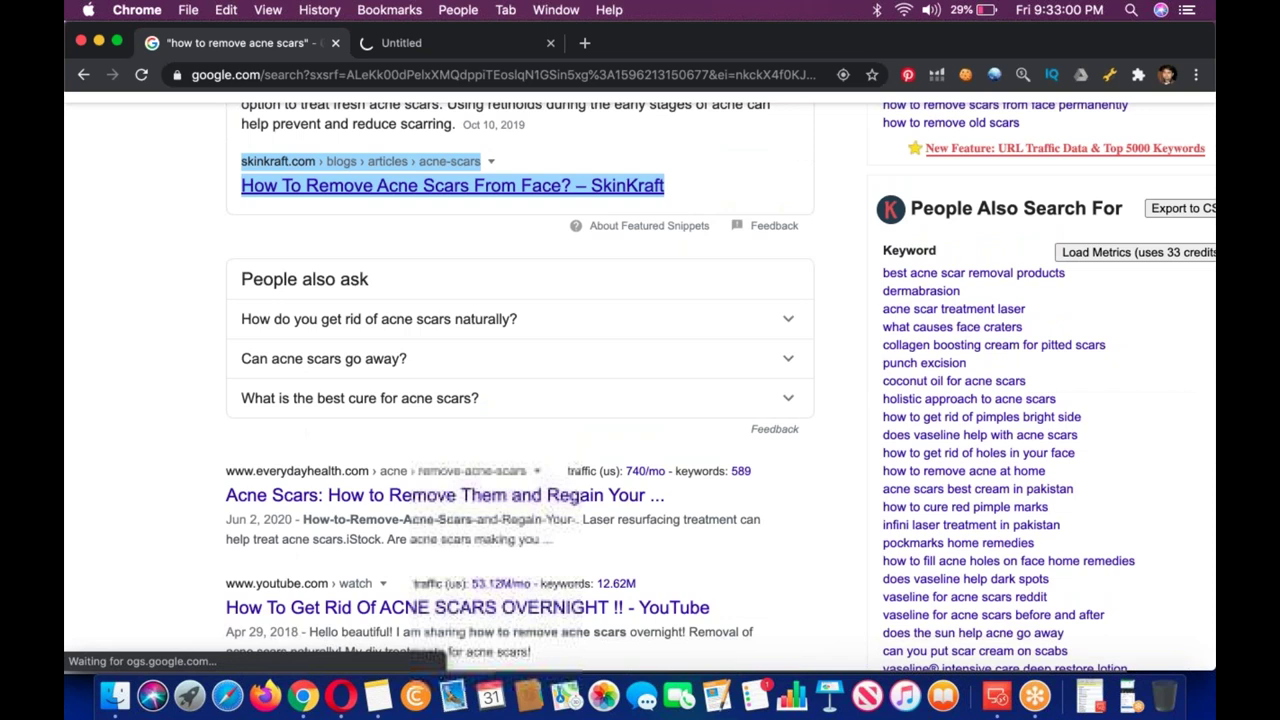
pyautogui.rightClick(288, 472)
pyautogui.click(397, 309)
pyautogui.rightClick(305, 585)
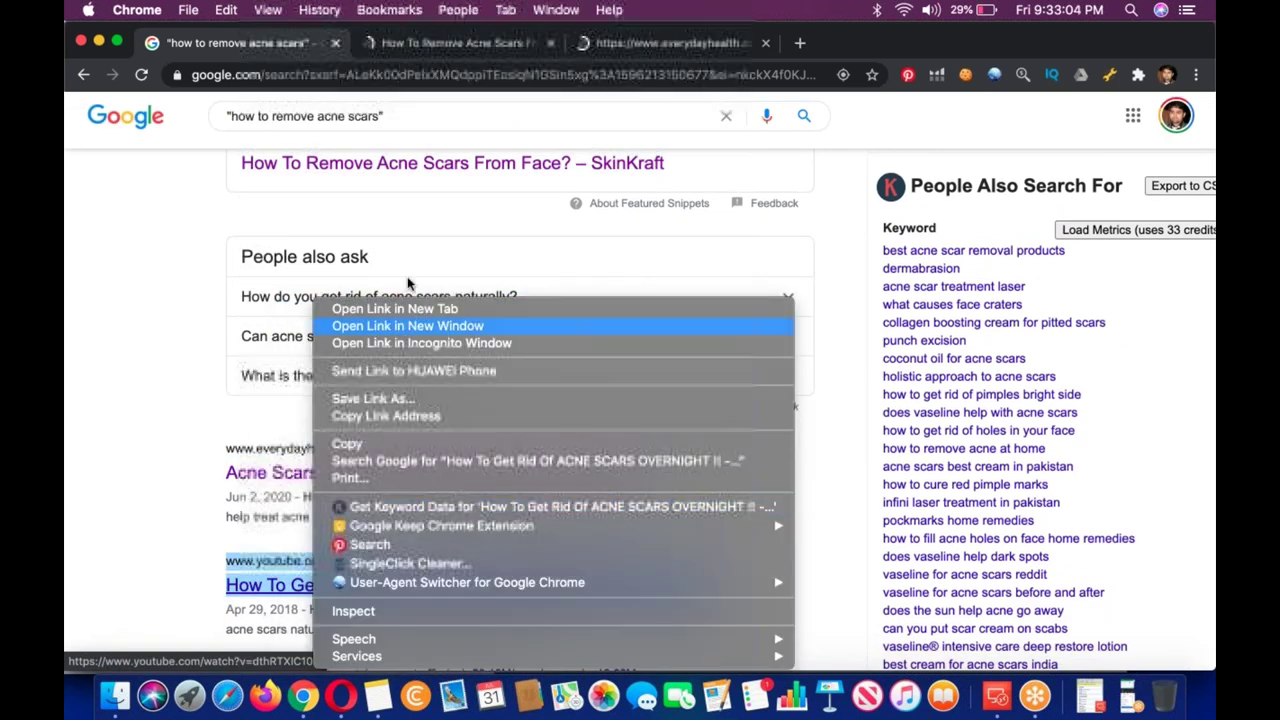
pyautogui.click(395, 309)
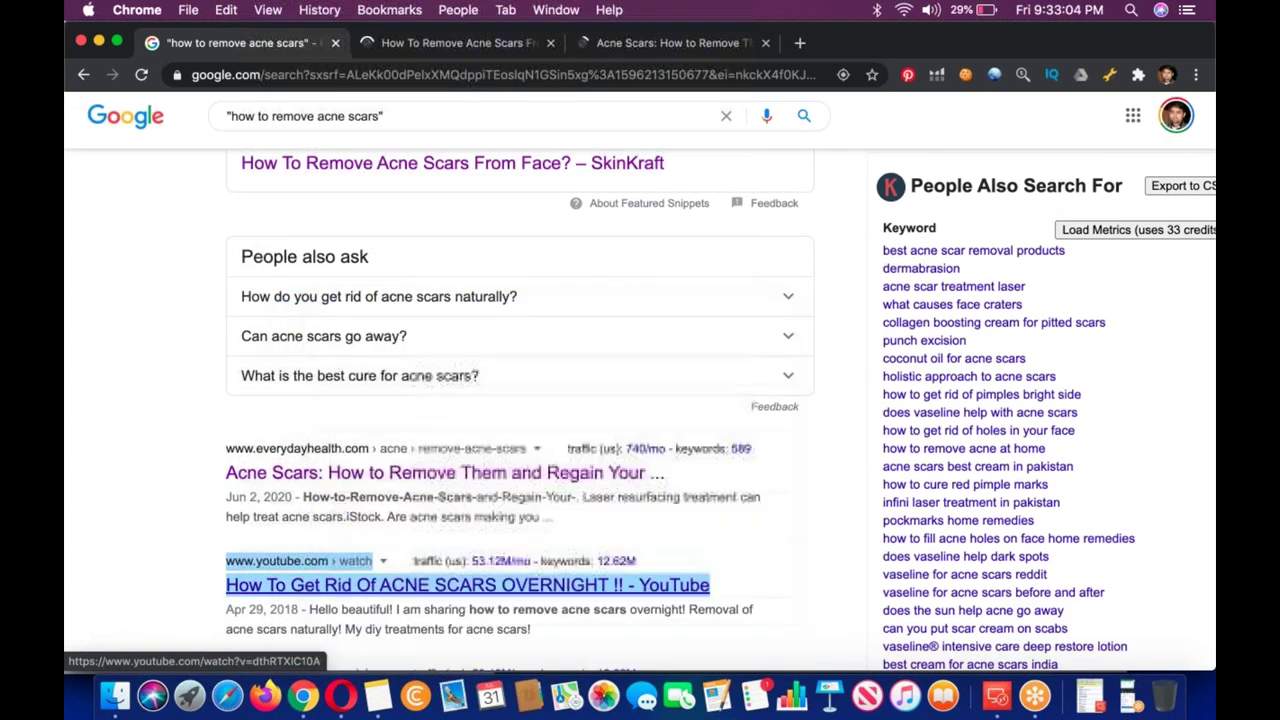
# Copy the SkinKraft article's URL, switch to SEMrush in Microsoft Remote Desktop, and analyse it in Organic Research as Exact URL.
pyautogui.click(459, 48)
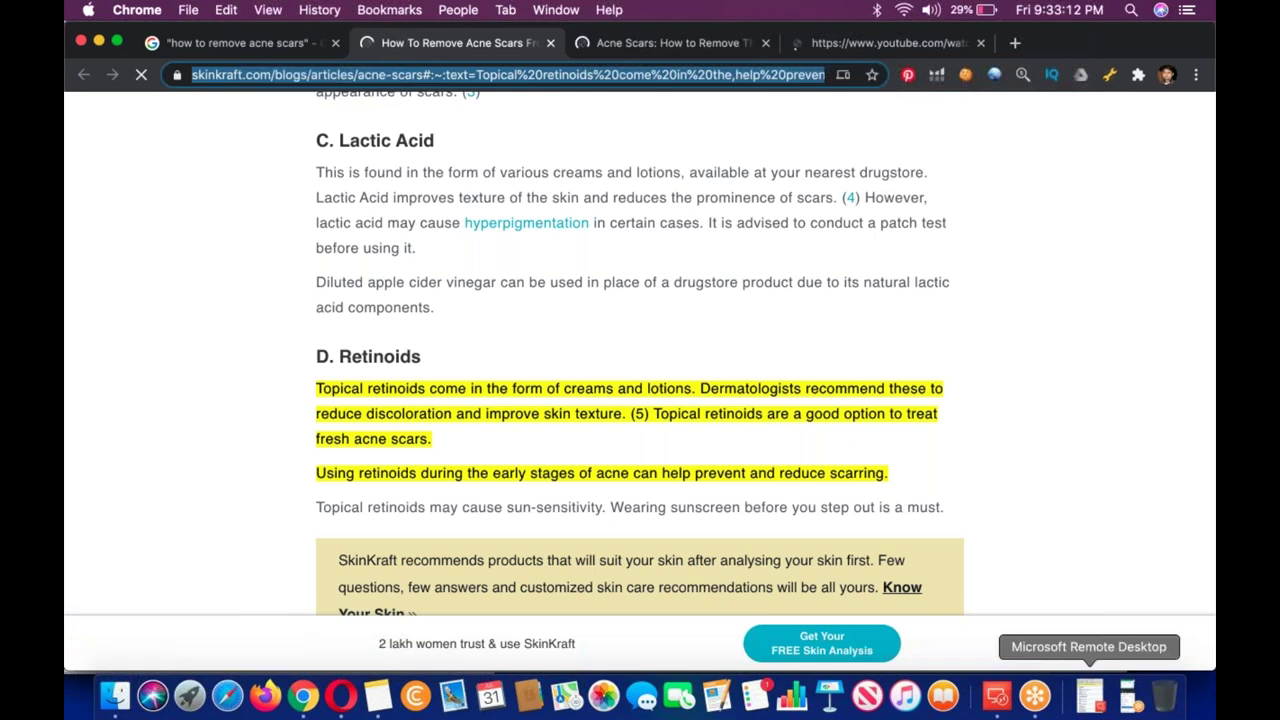
pyautogui.click(997, 695)
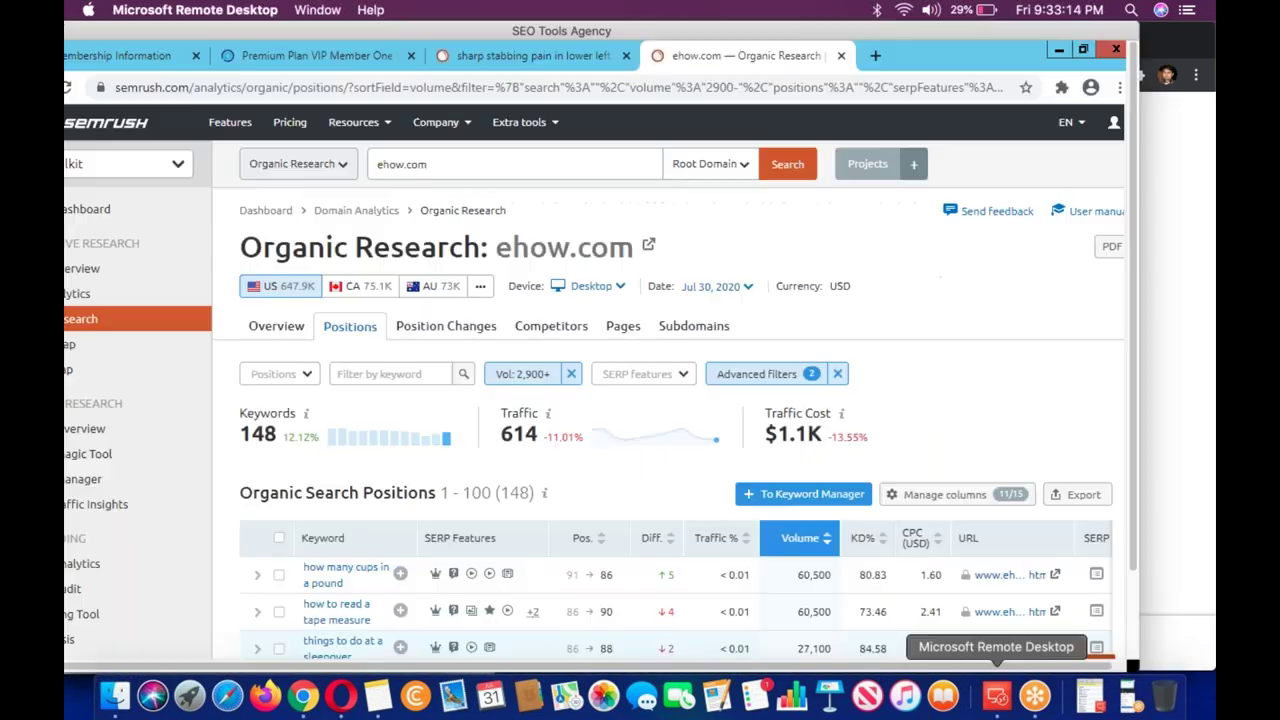
pyautogui.click(545, 160)
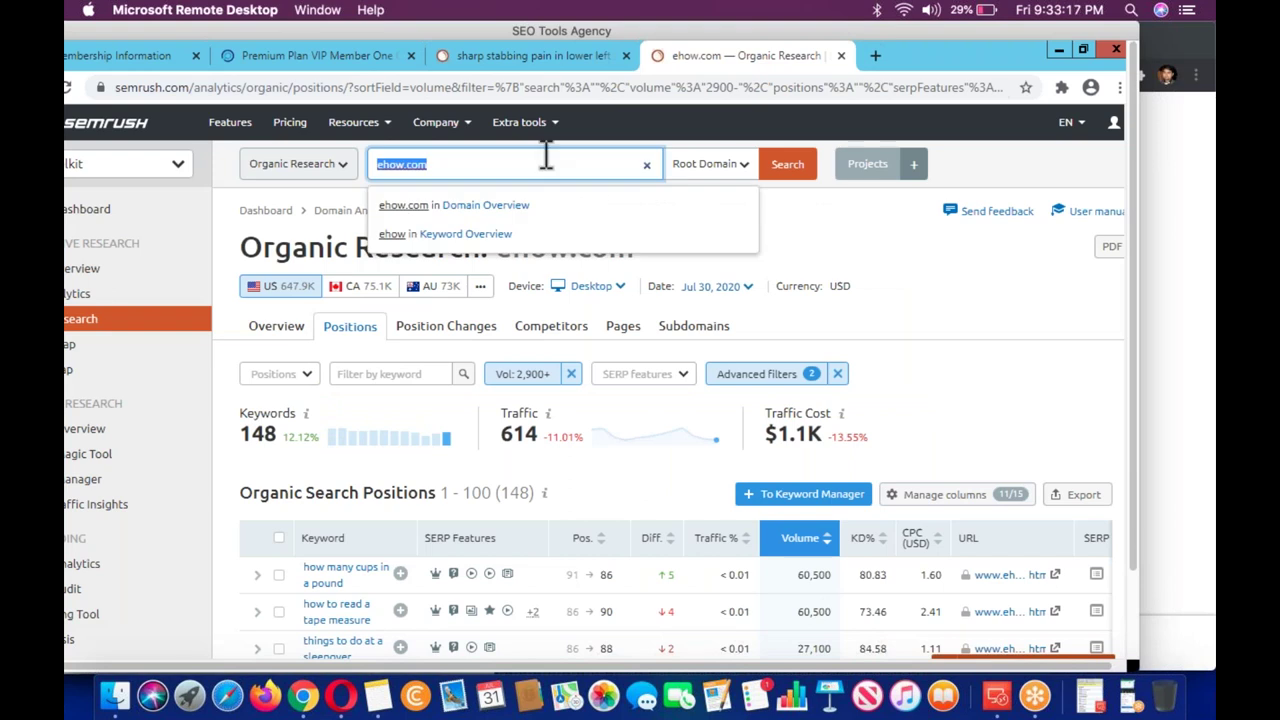
pyautogui.hotkey('ctrl', 'v')
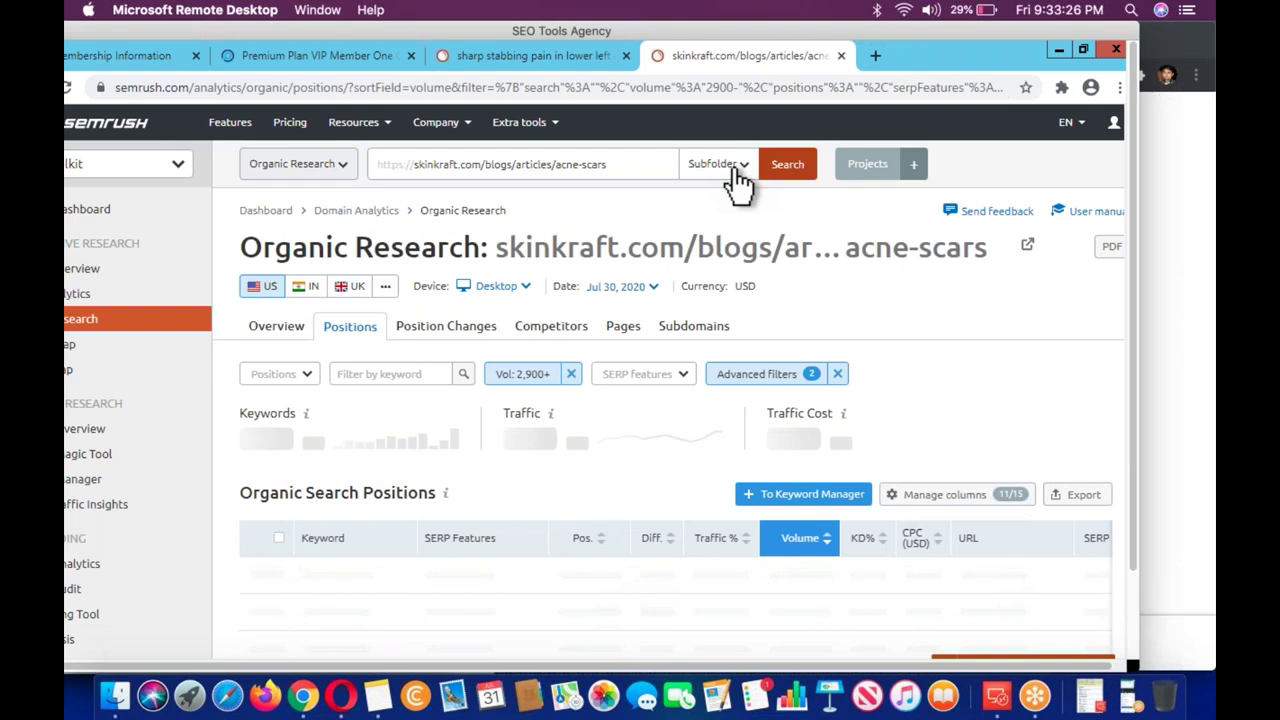
pyautogui.click(738, 171)
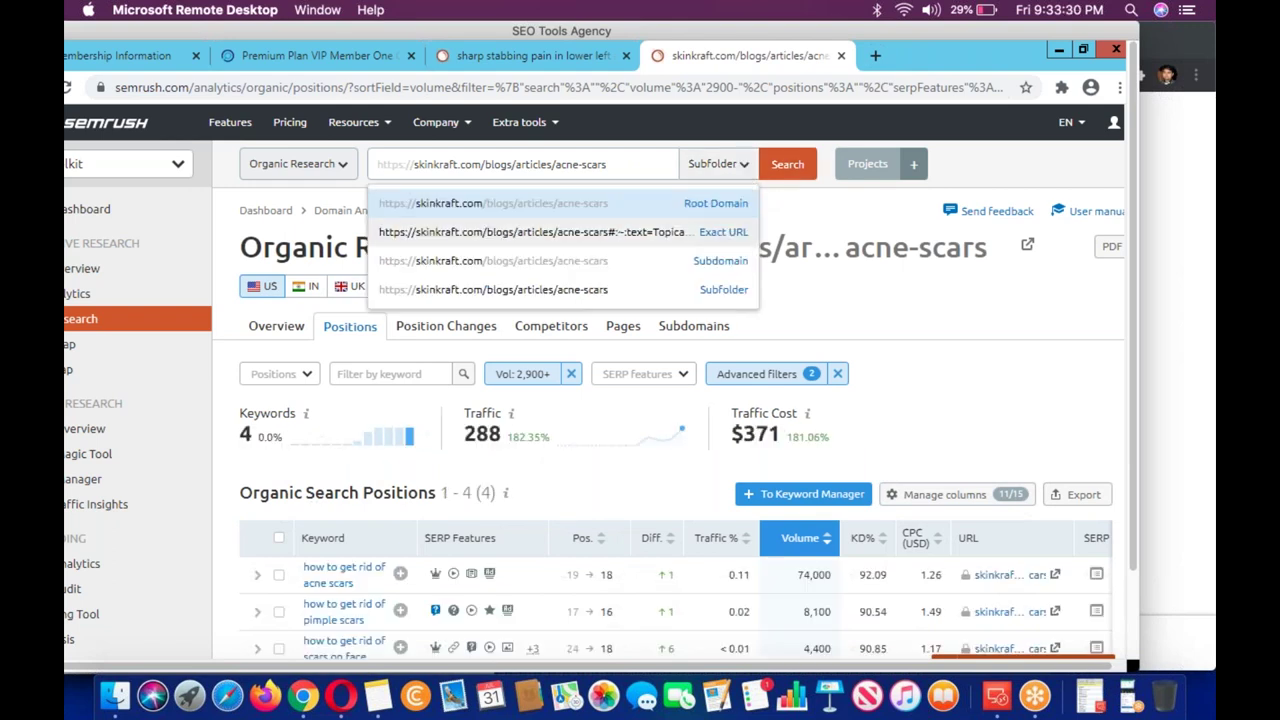
pyautogui.click(722, 231)
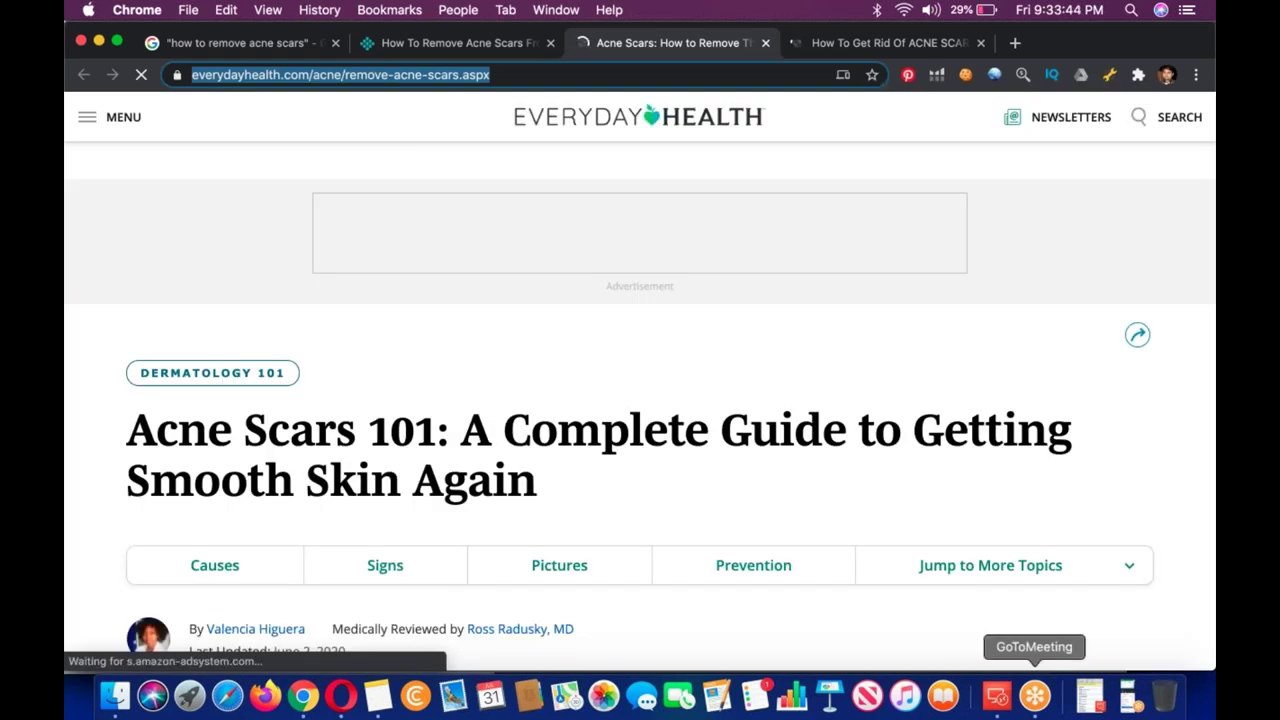
pyautogui.click(997, 695)
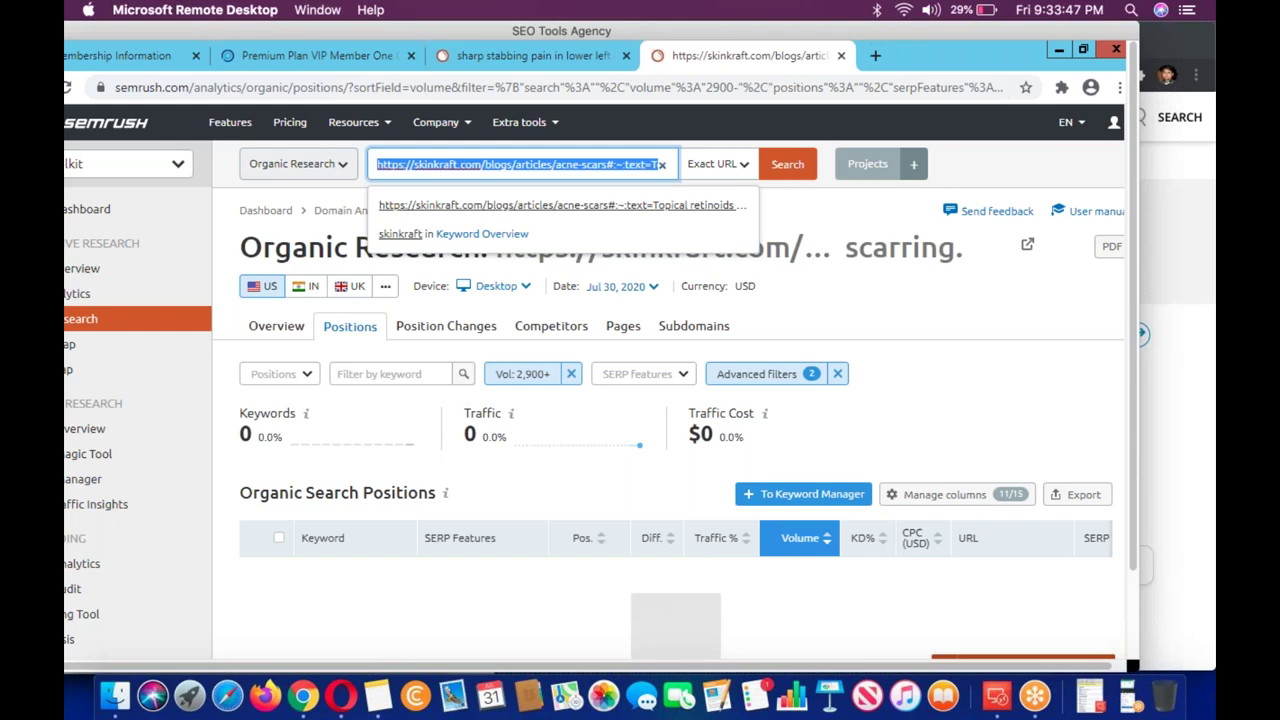
pyautogui.write('https://www.everydayhealth.com/acne/remove-acne-scars.aspx')
pyautogui.press('Return')
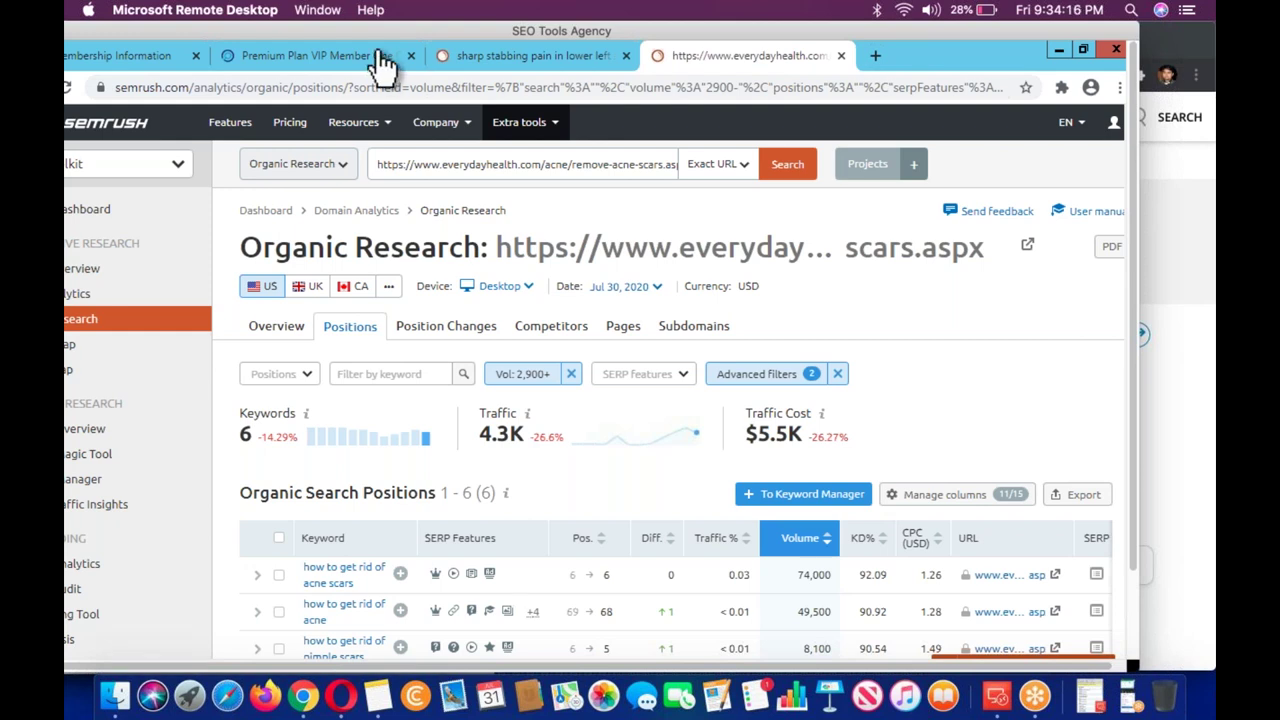
# Reposition the remote desktop window to show the full SEMrush page and review the Everyday Health article's keyword positions.
pyautogui.click(348, 60)
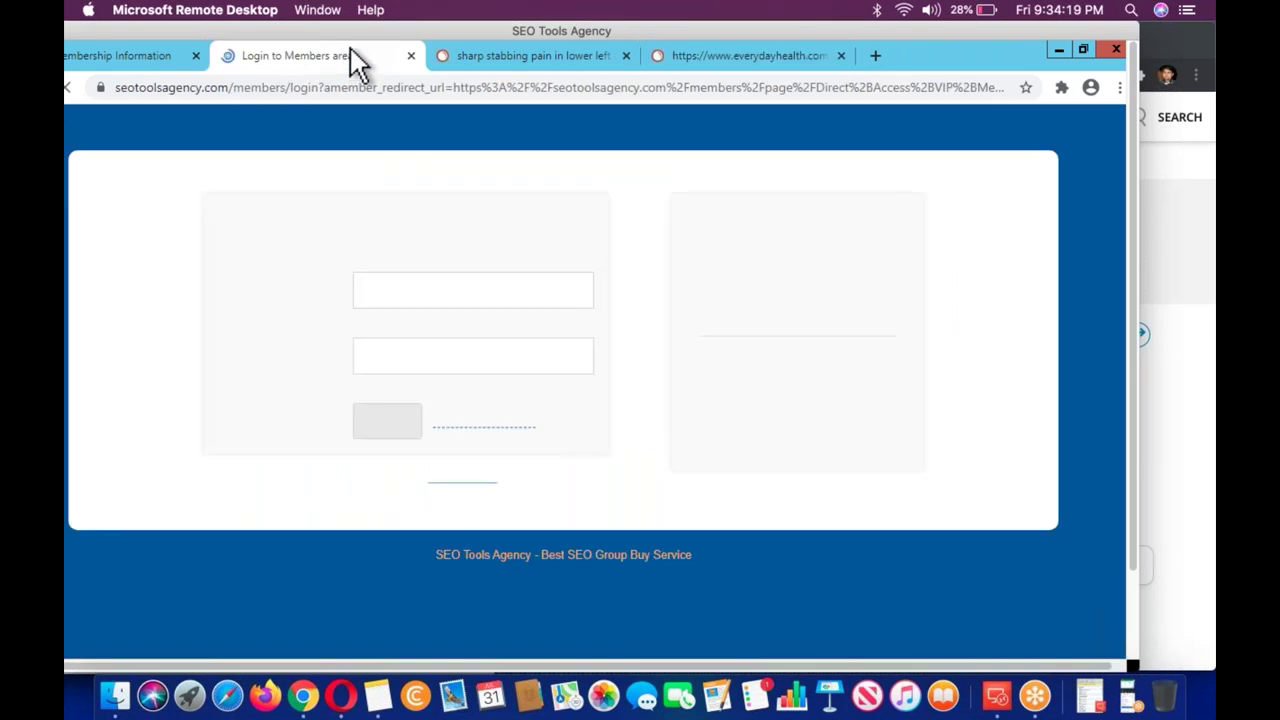
pyautogui.click(731, 58)
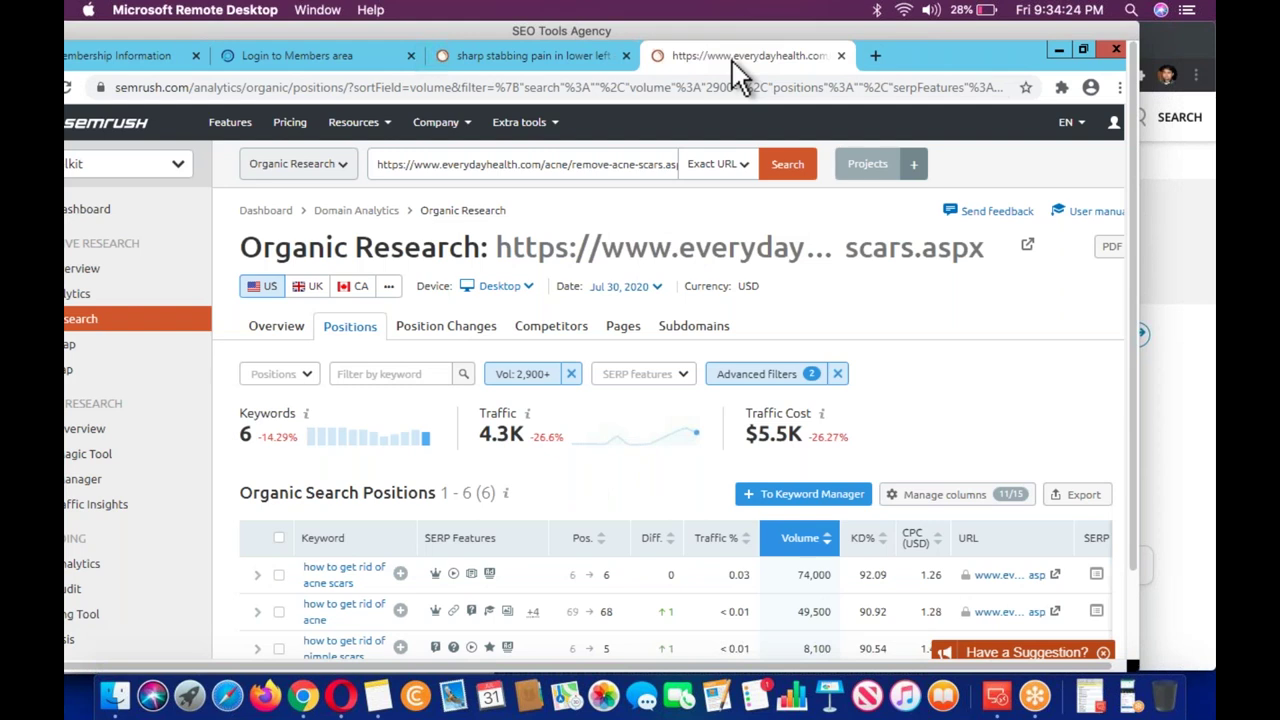
pyautogui.click(1104, 44)
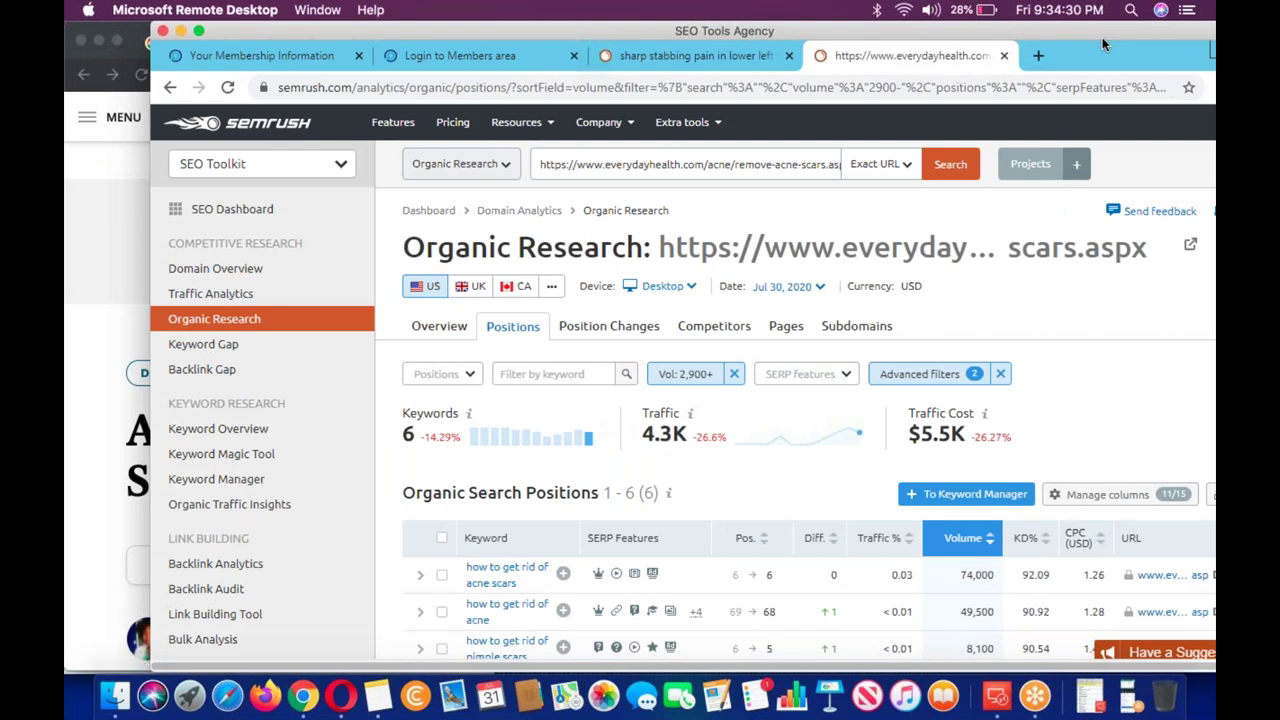
pyautogui.doubleClick(1046, 34)
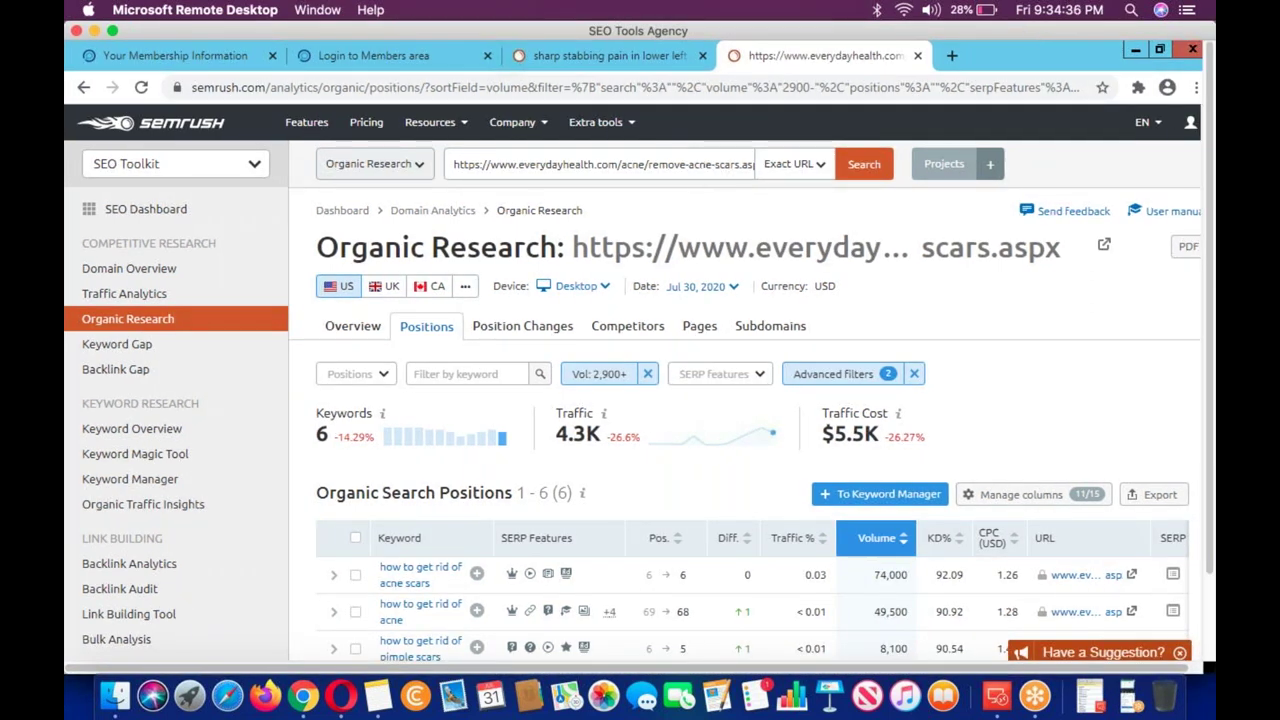
pyautogui.scroll(-5, 548, 468)
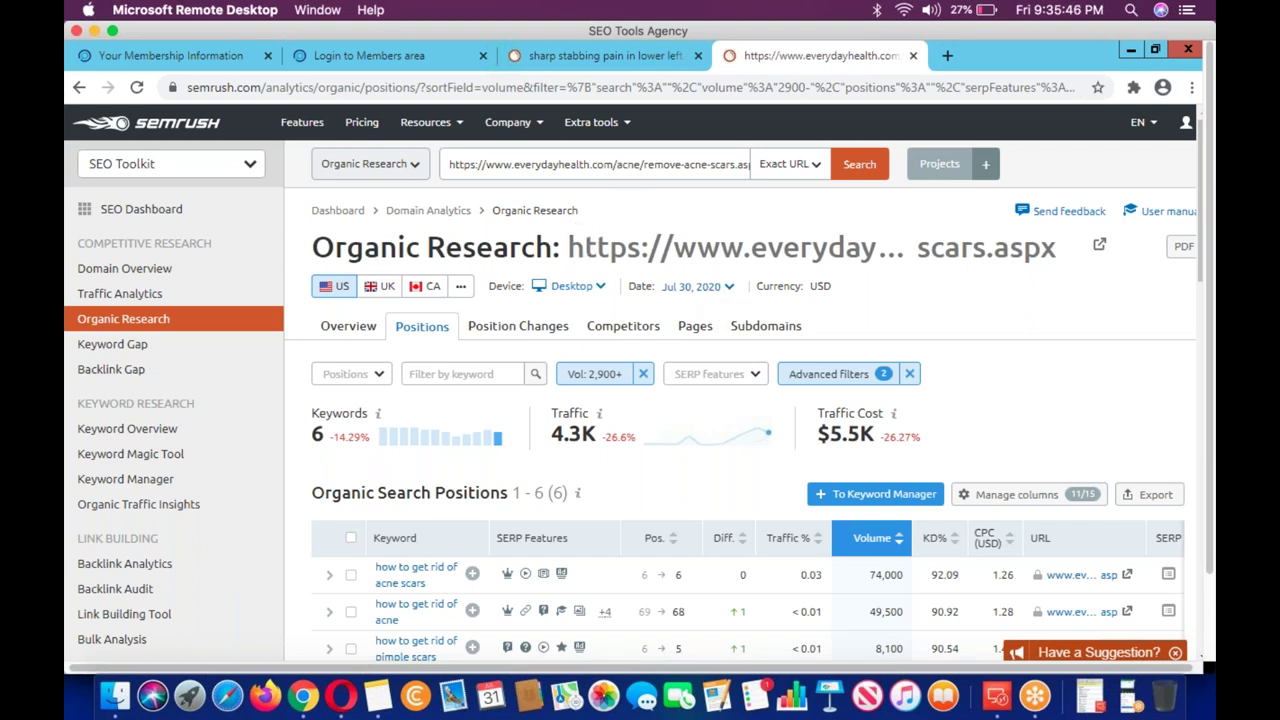
# Run Organic Research on en.wikipedia.org with the scope kept as Subdomain.
pyautogui.click(595, 164)
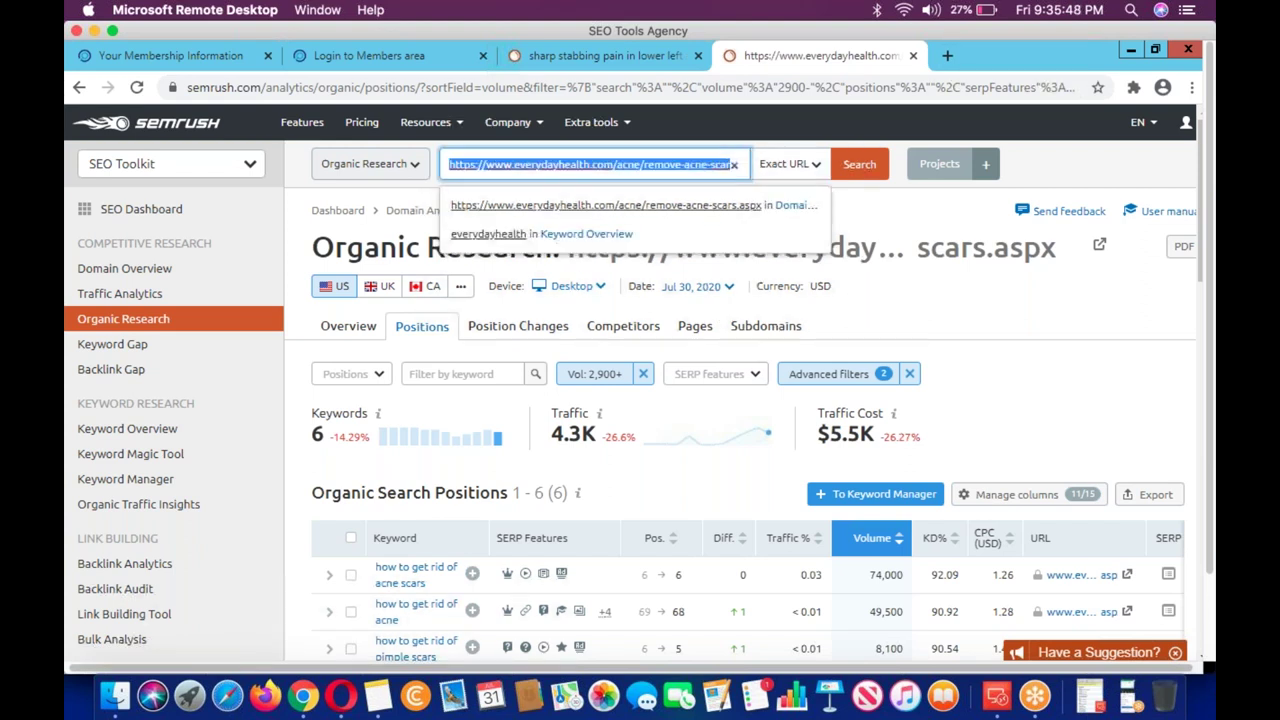
pyautogui.write('en.wik')
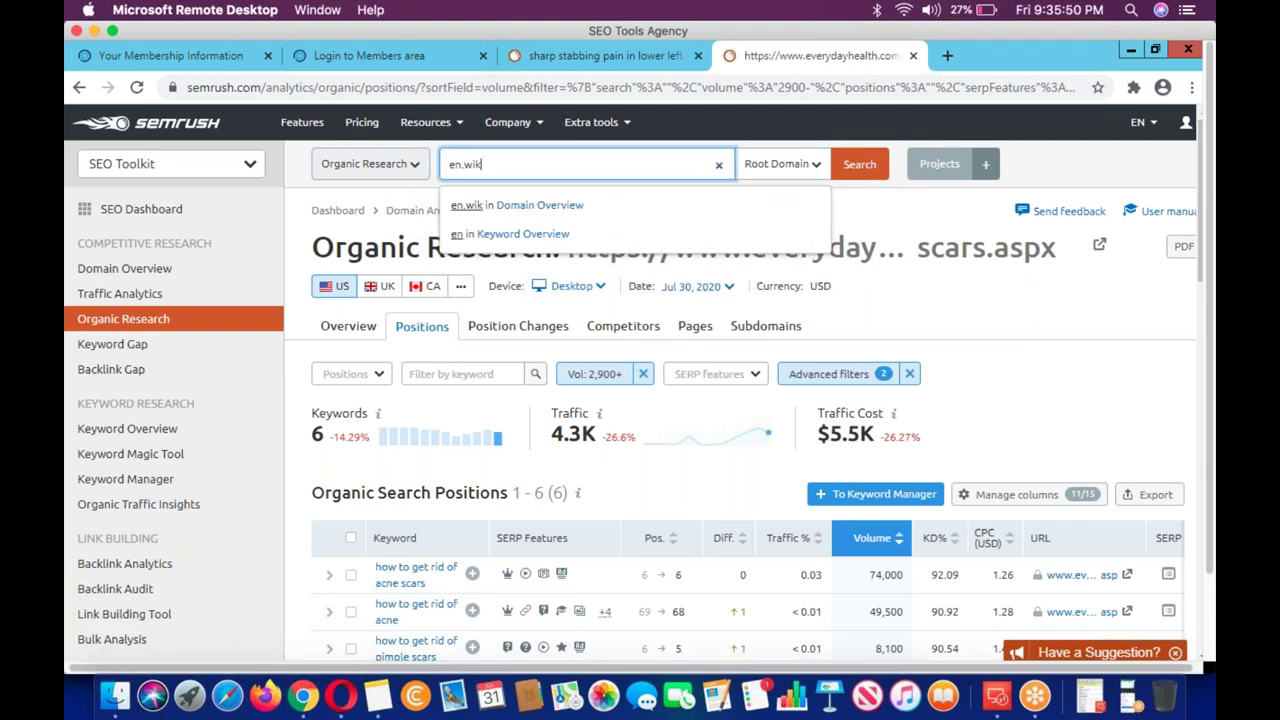
pyautogui.write('ipedia.org')
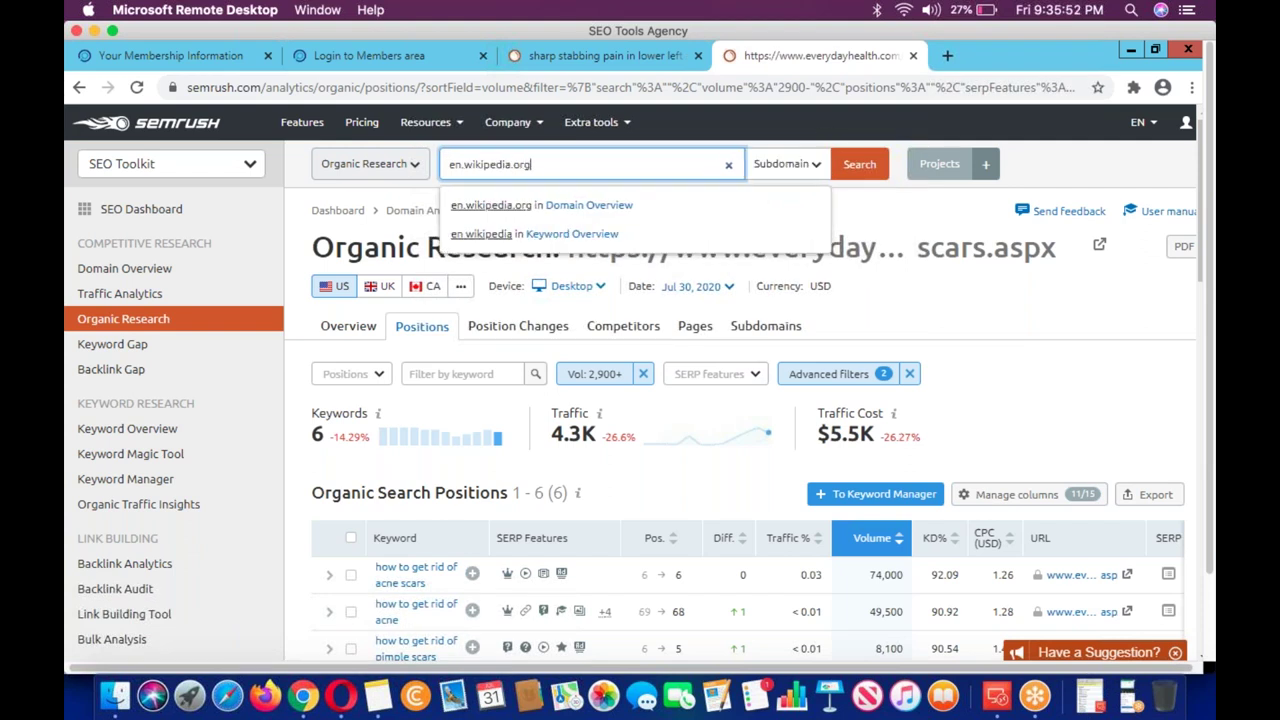
pyautogui.click(787, 164)
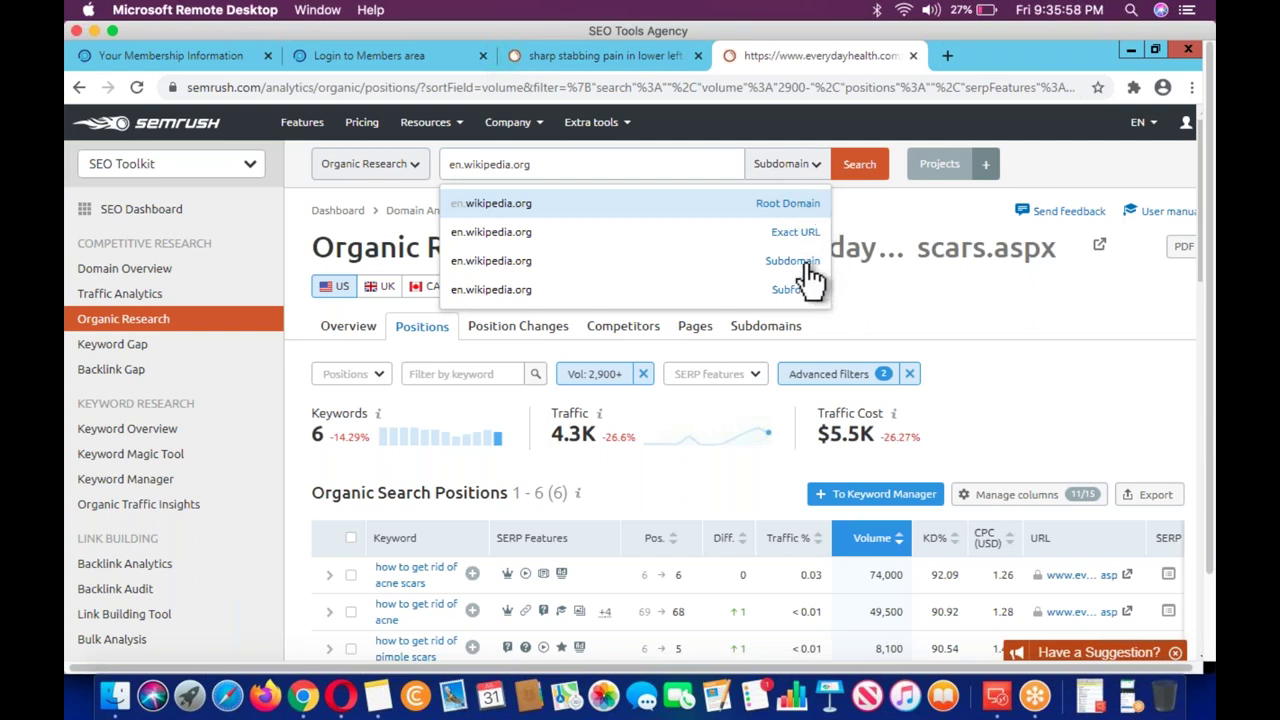
pyautogui.click(858, 168)
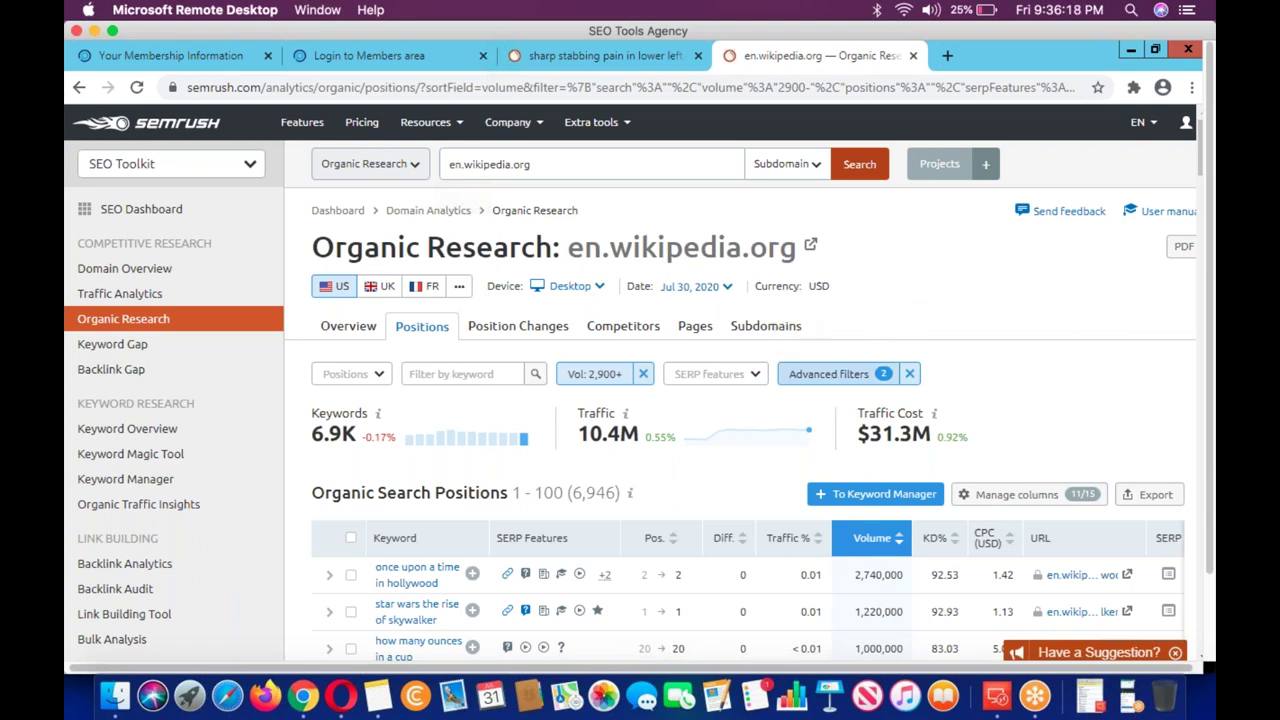
# Set the advanced filter's words count condition to greater than 10 and apply it to the Wikipedia keywords.
pyautogui.click(822, 382)
pyautogui.doubleClick(797, 452)
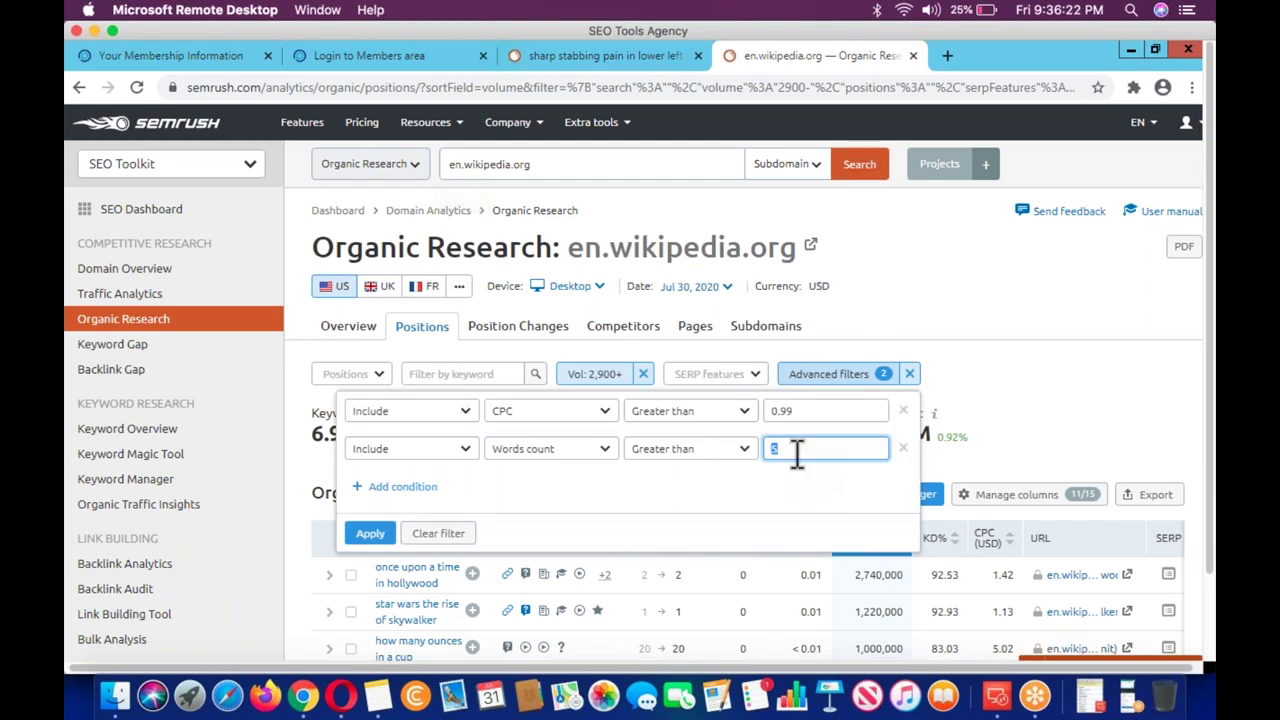
pyautogui.write('10')
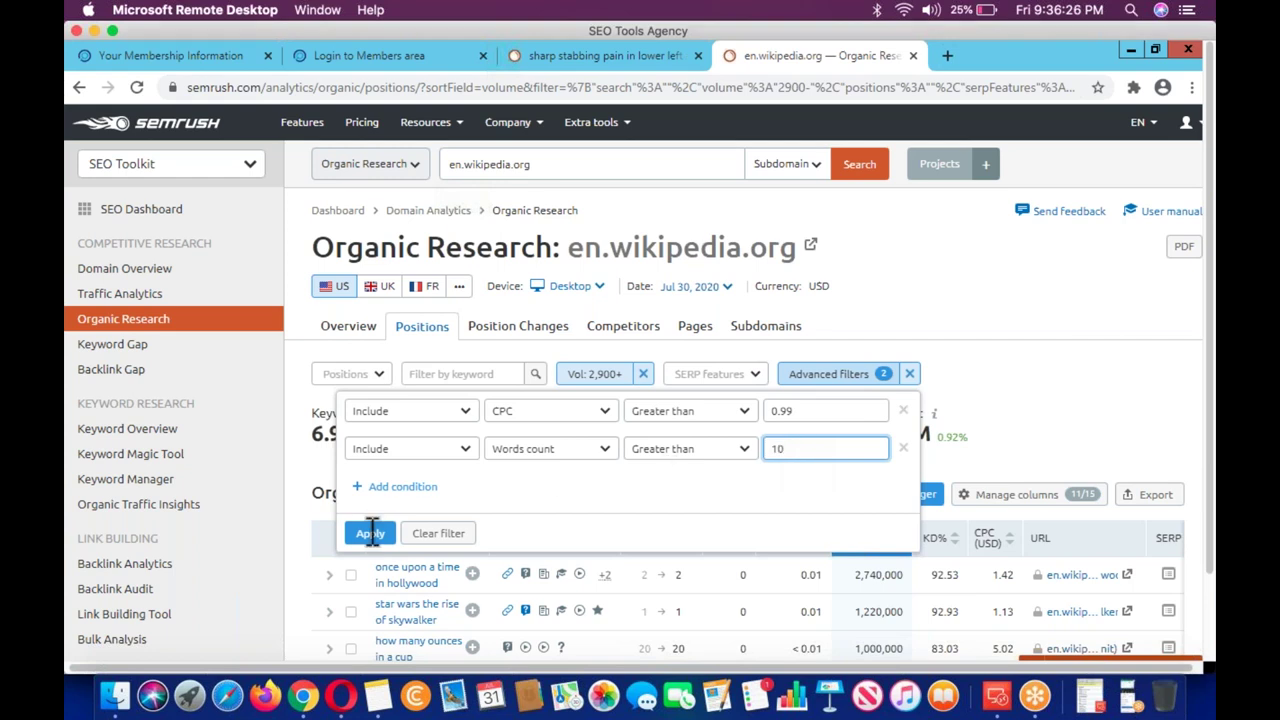
pyautogui.click(370, 532)
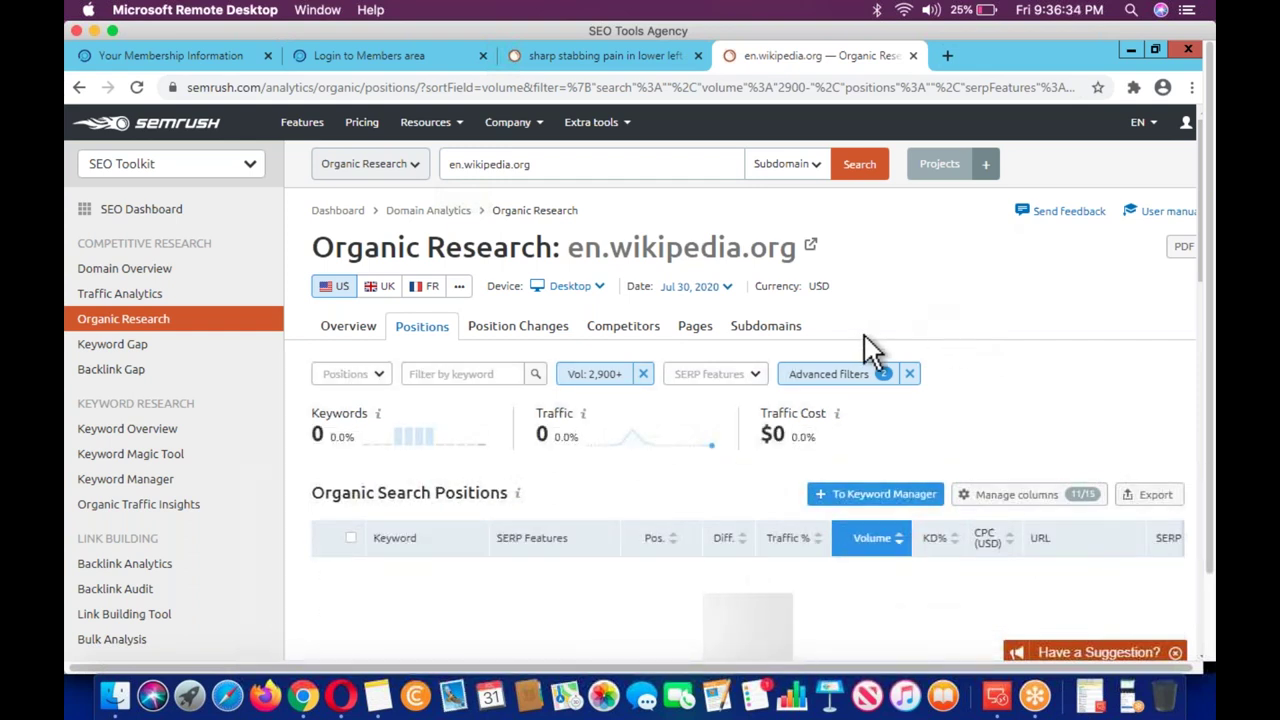
# Set the advanced filter's words count condition to greater than 9 and apply it to the Wikipedia keywords.
pyautogui.click(838, 368)
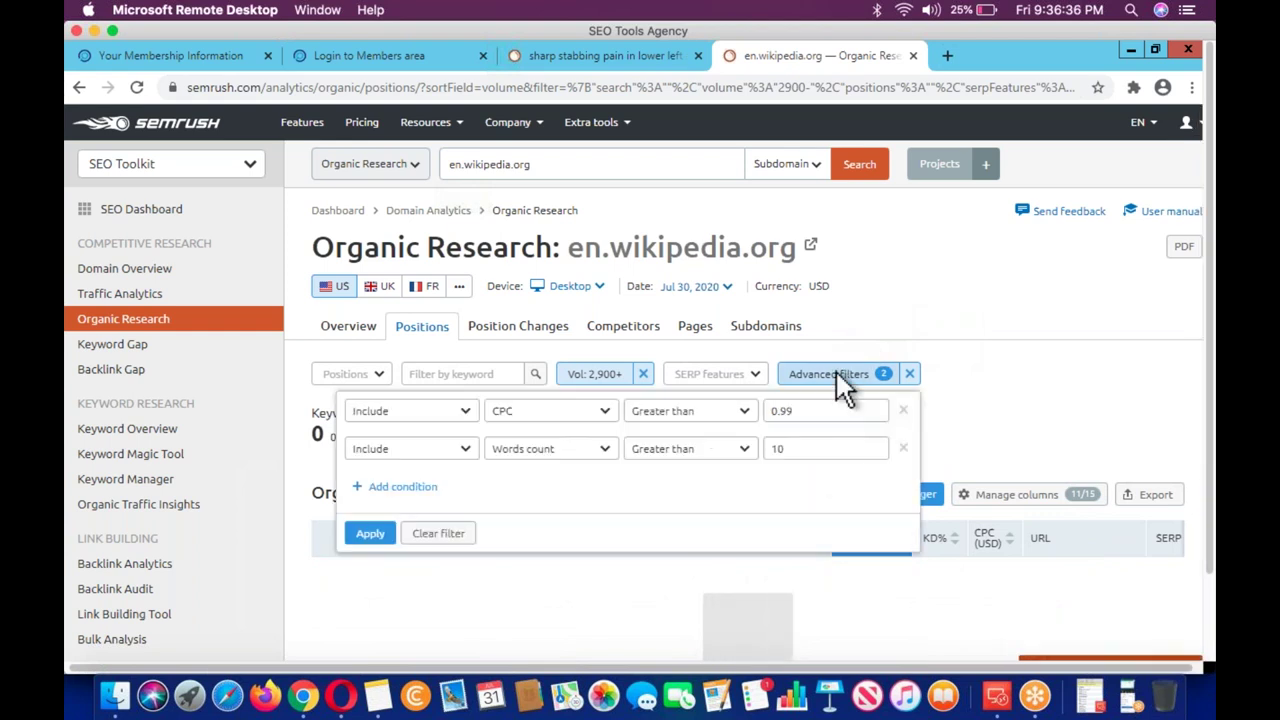
pyautogui.doubleClick(812, 452)
pyautogui.write('9')
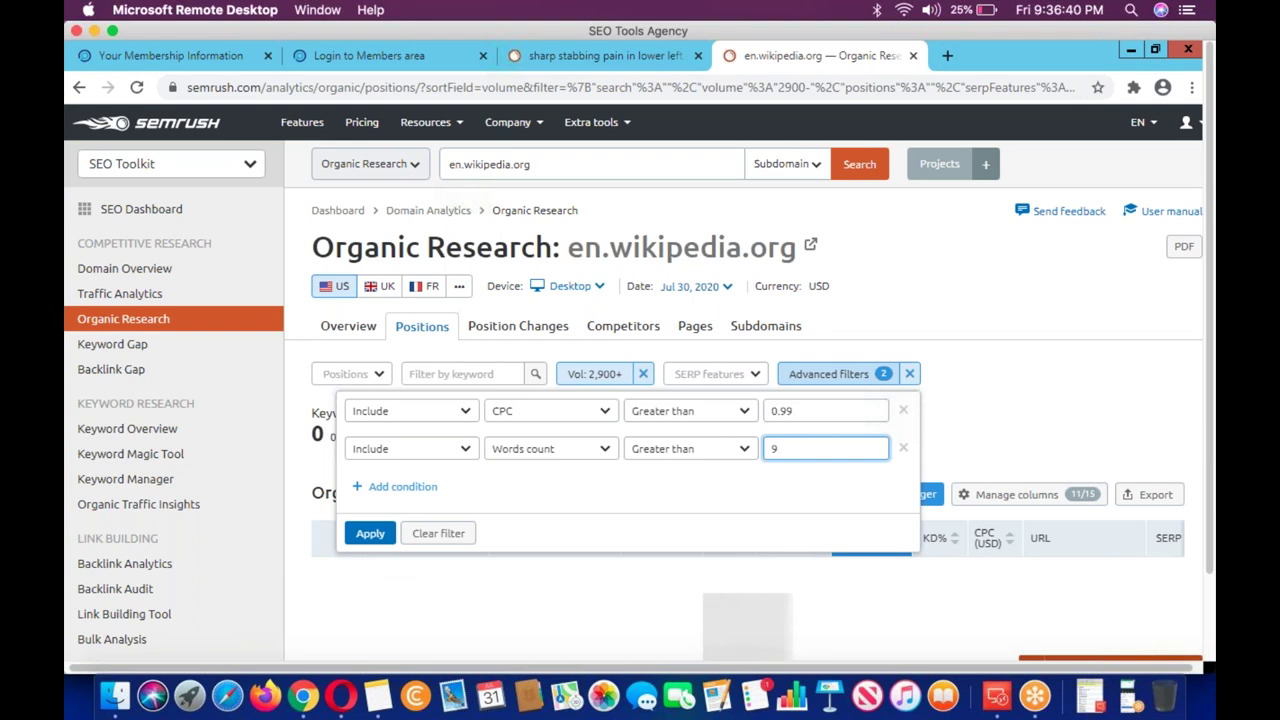
pyautogui.click(370, 533)
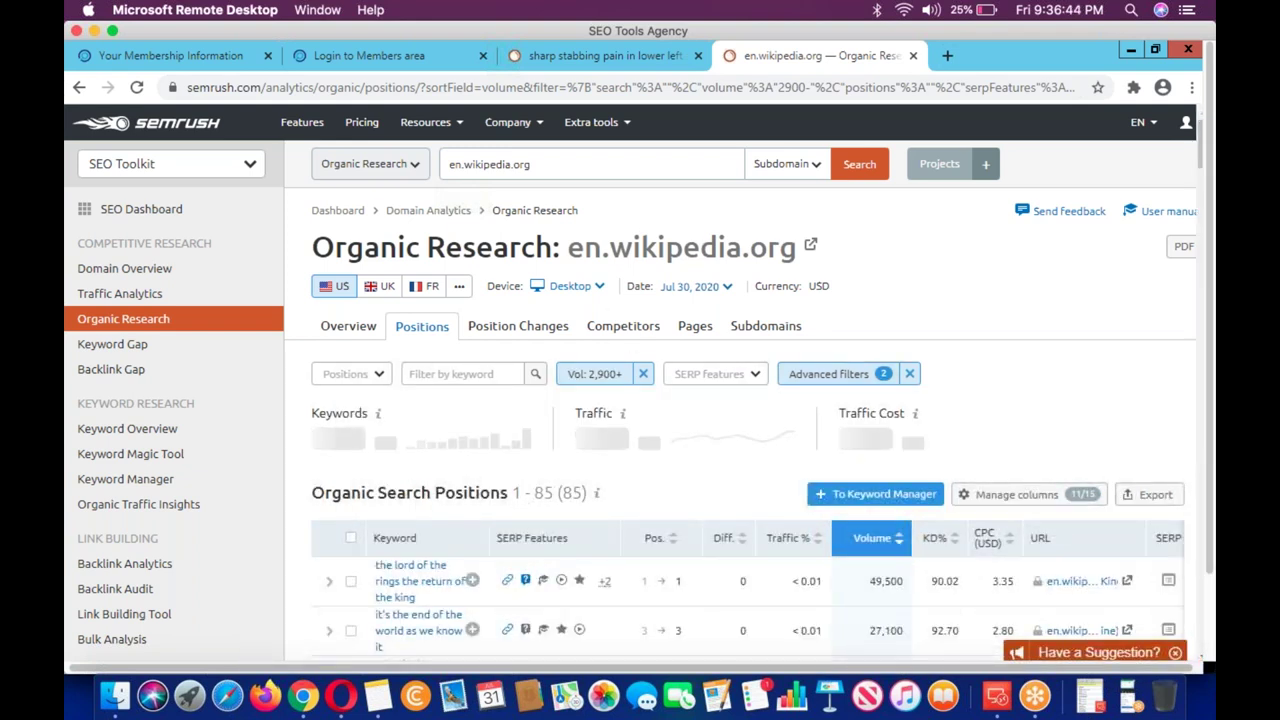
# Open the Keyword Overview for "the lord of the rings the return of the king" from the organic positions list.
pyautogui.scroll(-7, 600, 330)
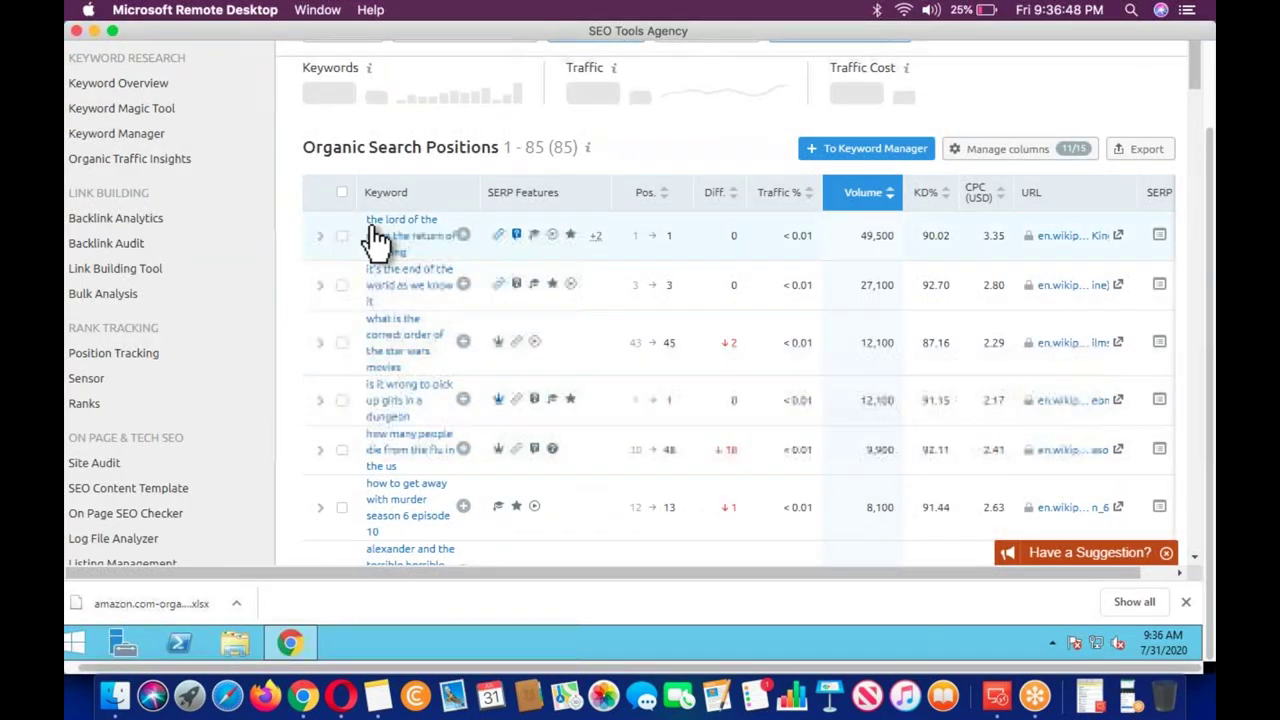
pyautogui.rightClick(376, 217)
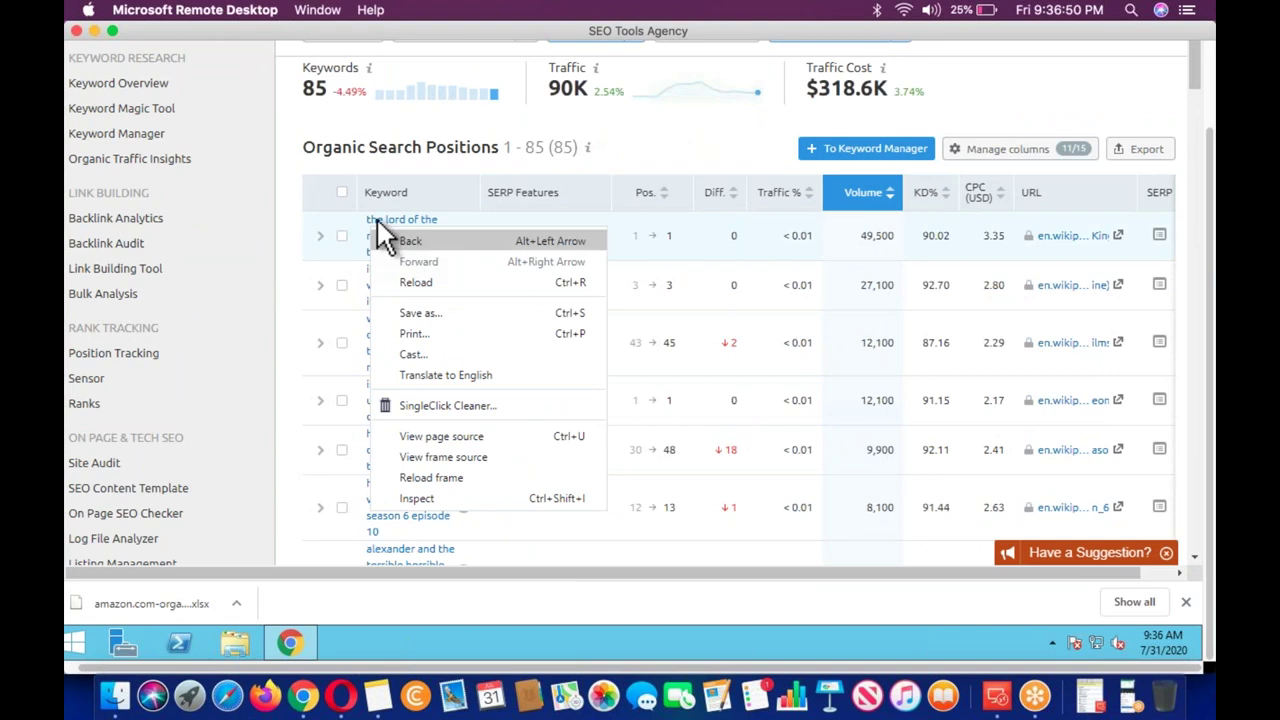
pyautogui.press('Escape')
pyautogui.click(400, 235)
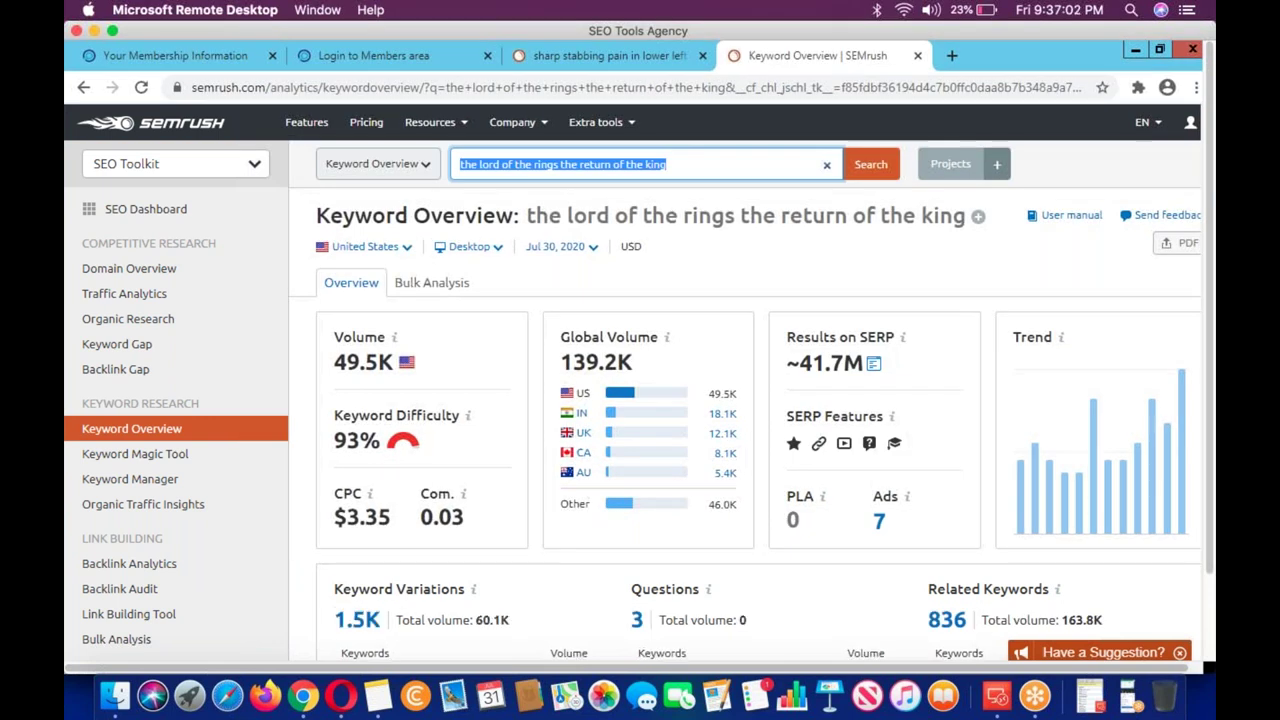
# Switch to the local Chrome and search Google in a new tab for "how to remove acne scars" in quotation marks.
pyautogui.click(303, 695)
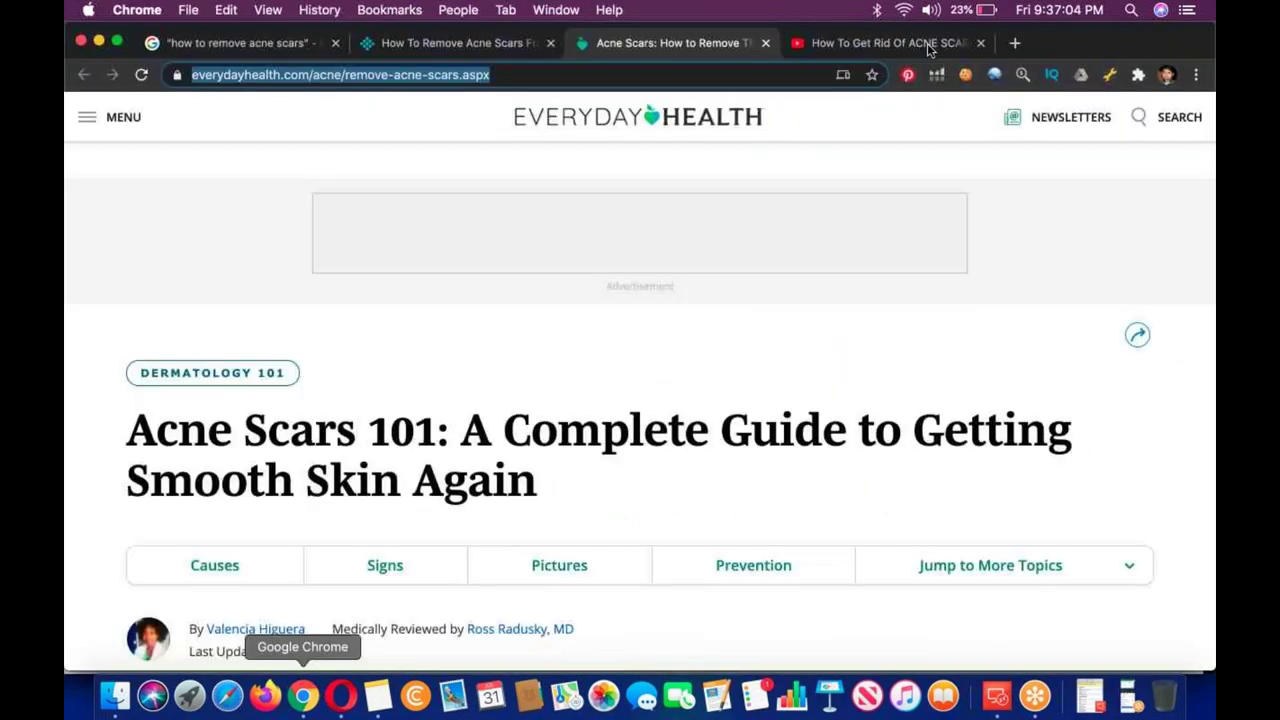
pyautogui.click(1013, 44)
pyautogui.write('"how to remove acne scars')
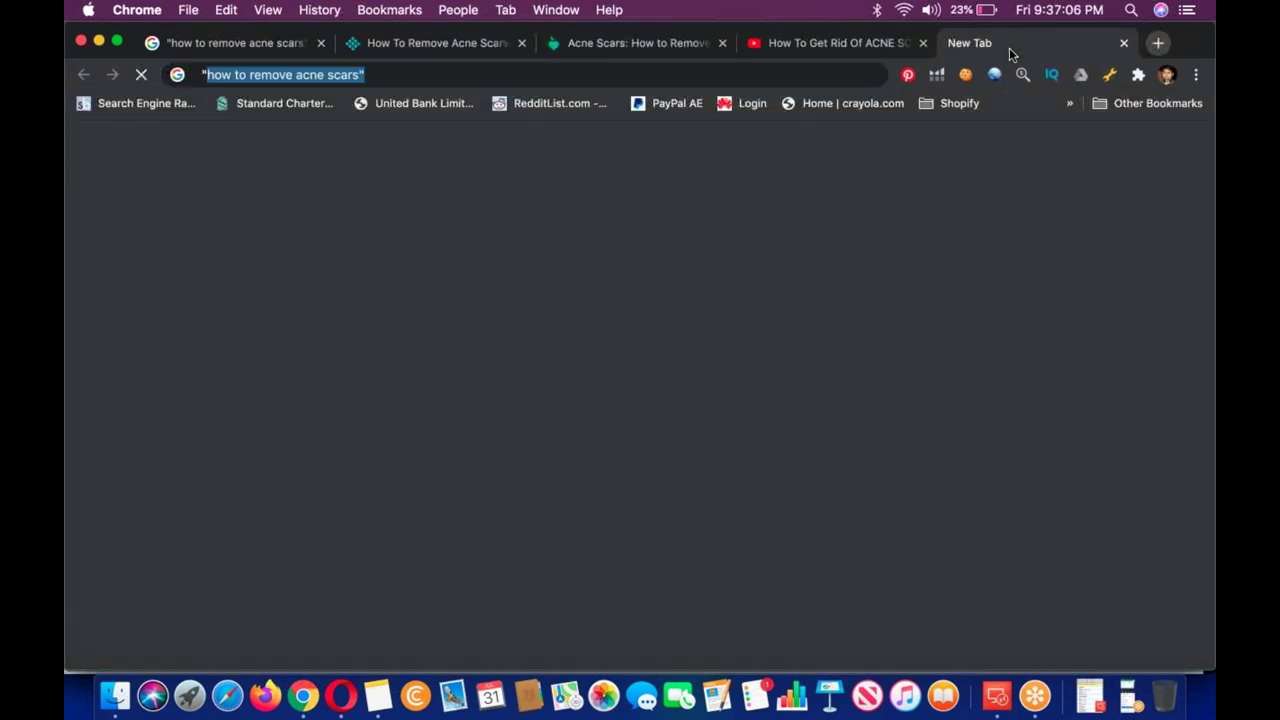
pyautogui.press('Right')
pyautogui.write('"')
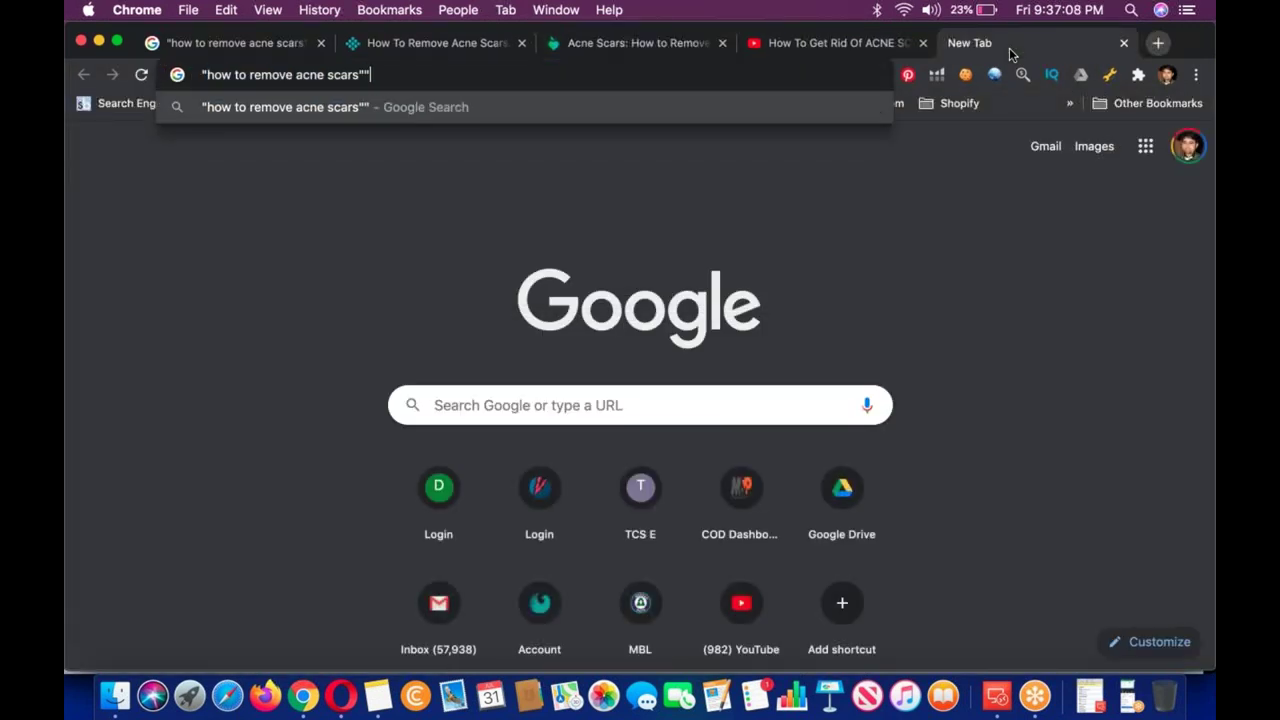
pyautogui.press('Return')
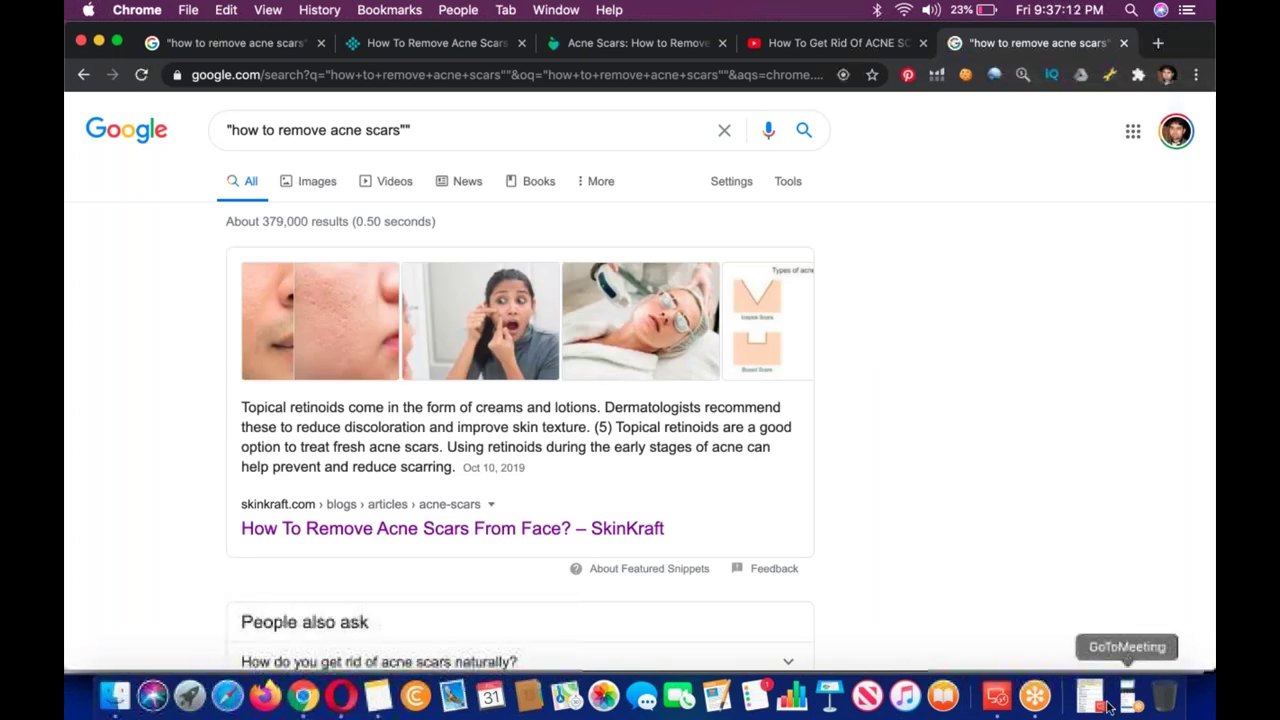
# Return to SEMrush in the remote desktop and copy the keyword "the lord of the rings the return of the king".
pyautogui.click(998, 695)
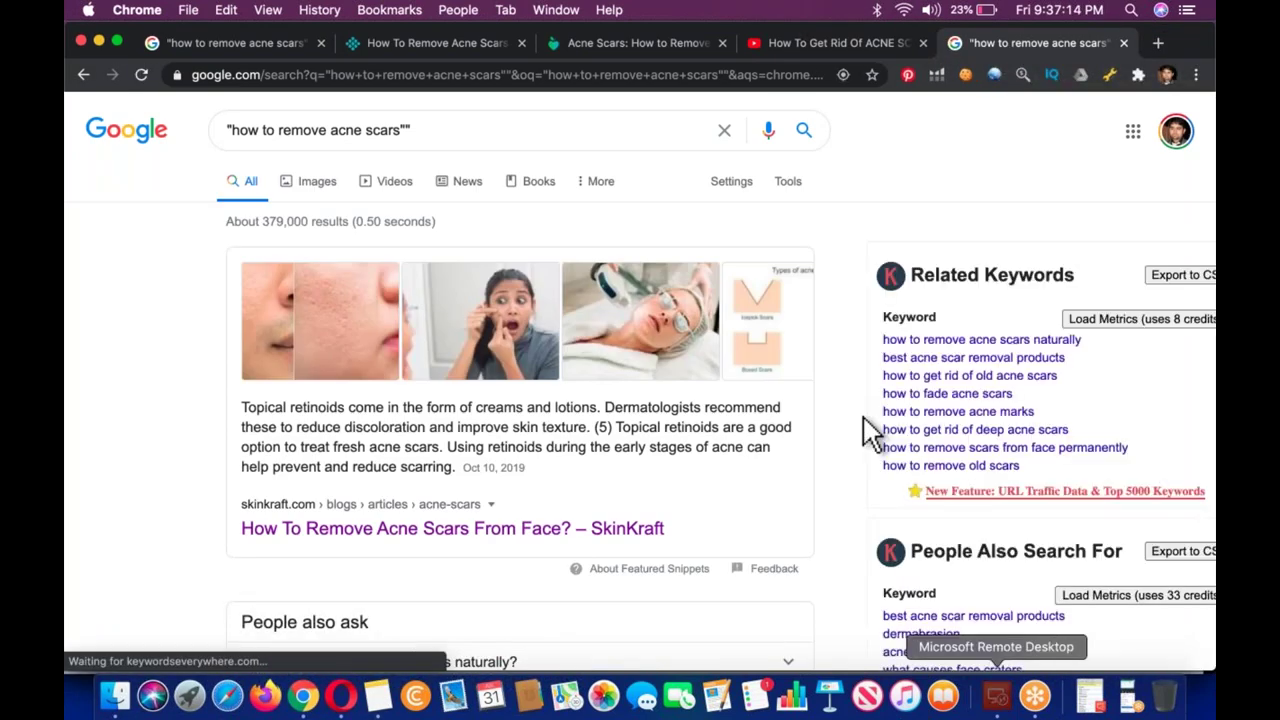
pyautogui.rightClick(580, 168)
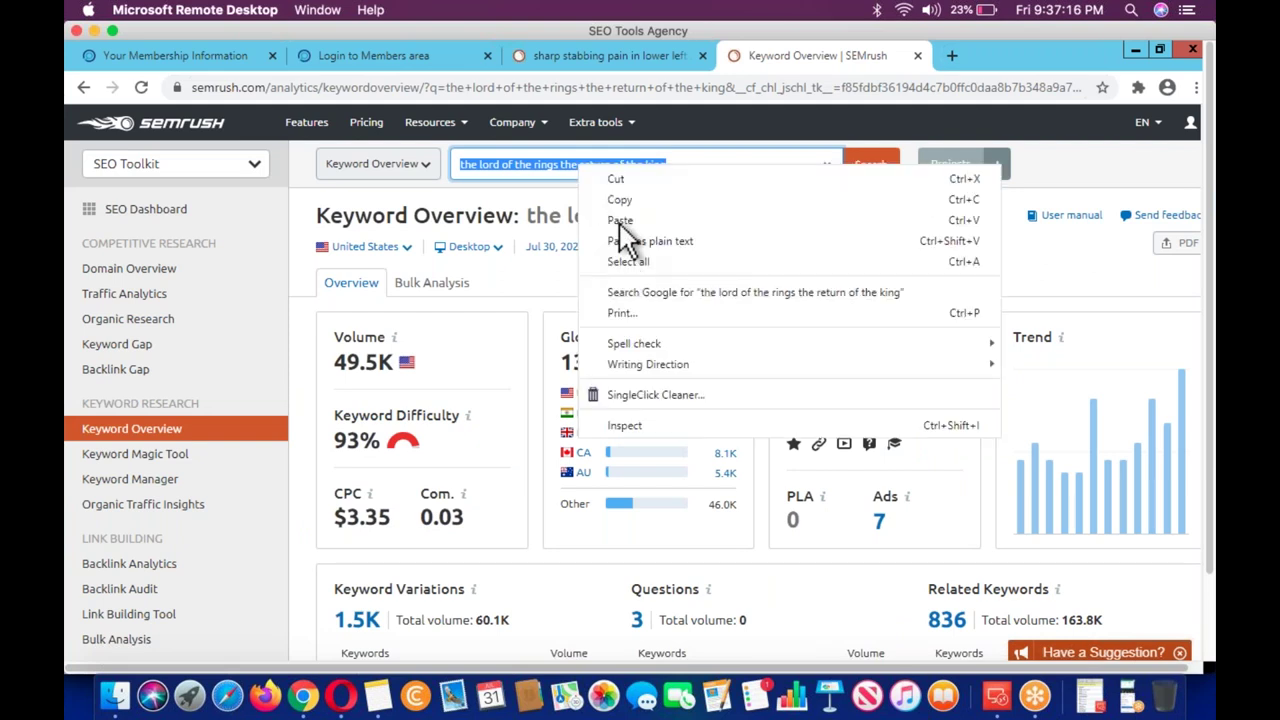
pyautogui.click(620, 200)
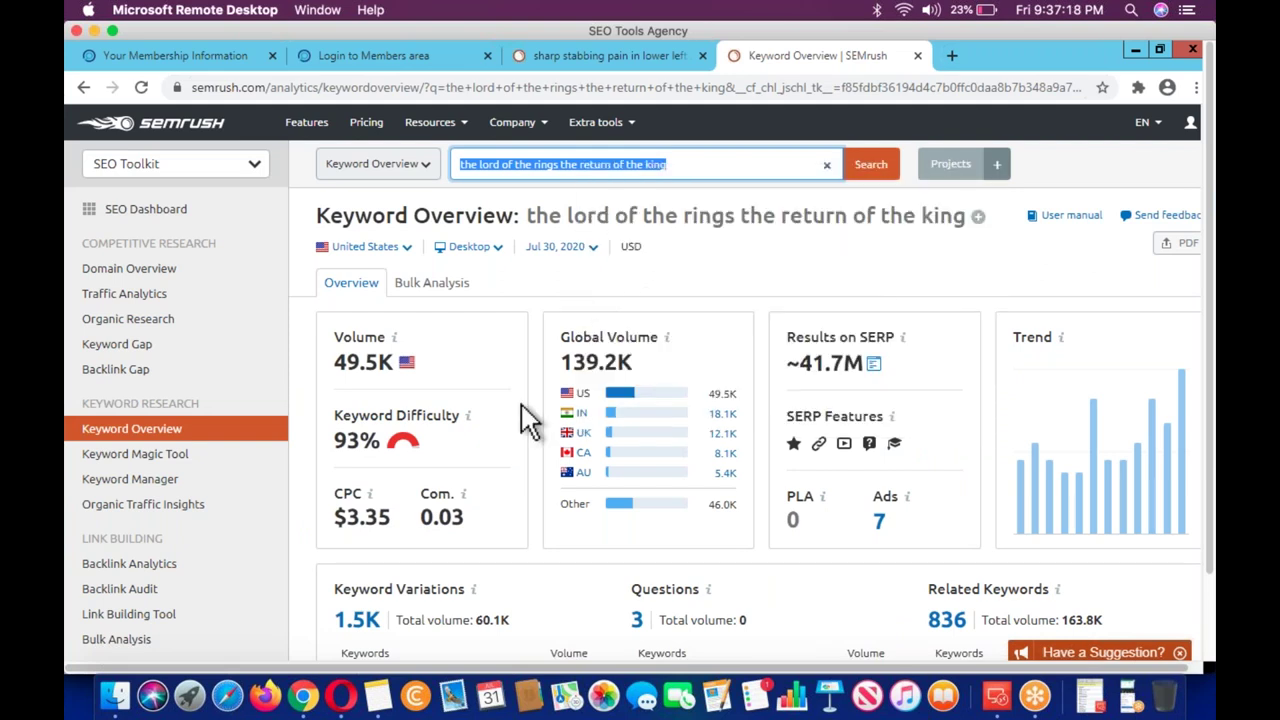
# Switch to the local Chrome and search Google for the exact phrase "the lord of the rings the return of the king" in quotation marks.
pyautogui.click(308, 706)
pyautogui.tripleClick(426, 131)
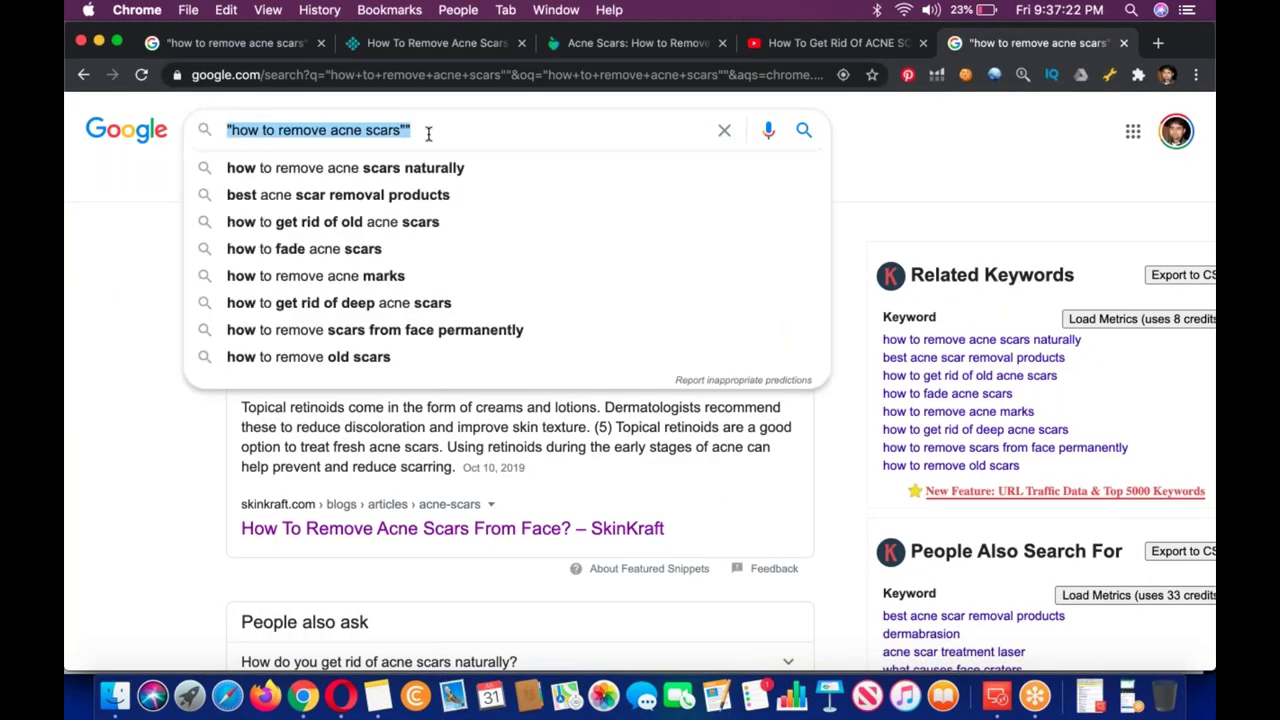
pyautogui.write('"')
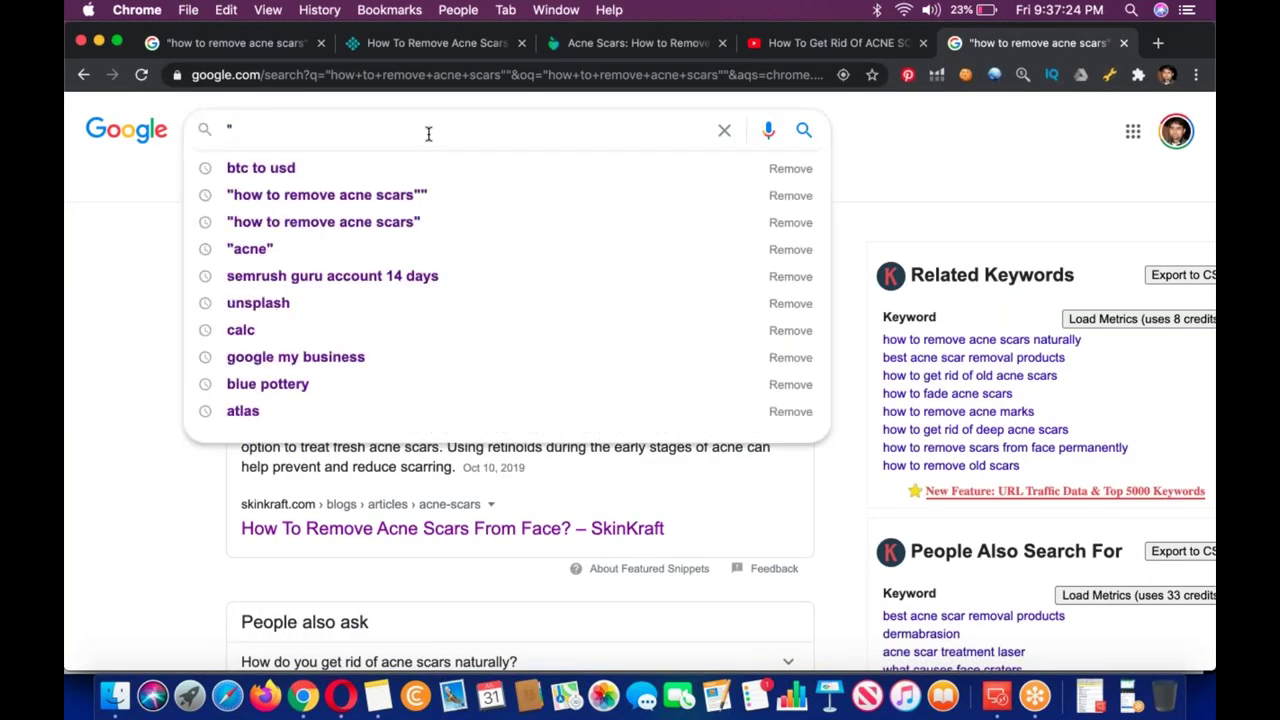
pyautogui.press('super+v')
pyautogui.write('"')
pyautogui.press('Return')
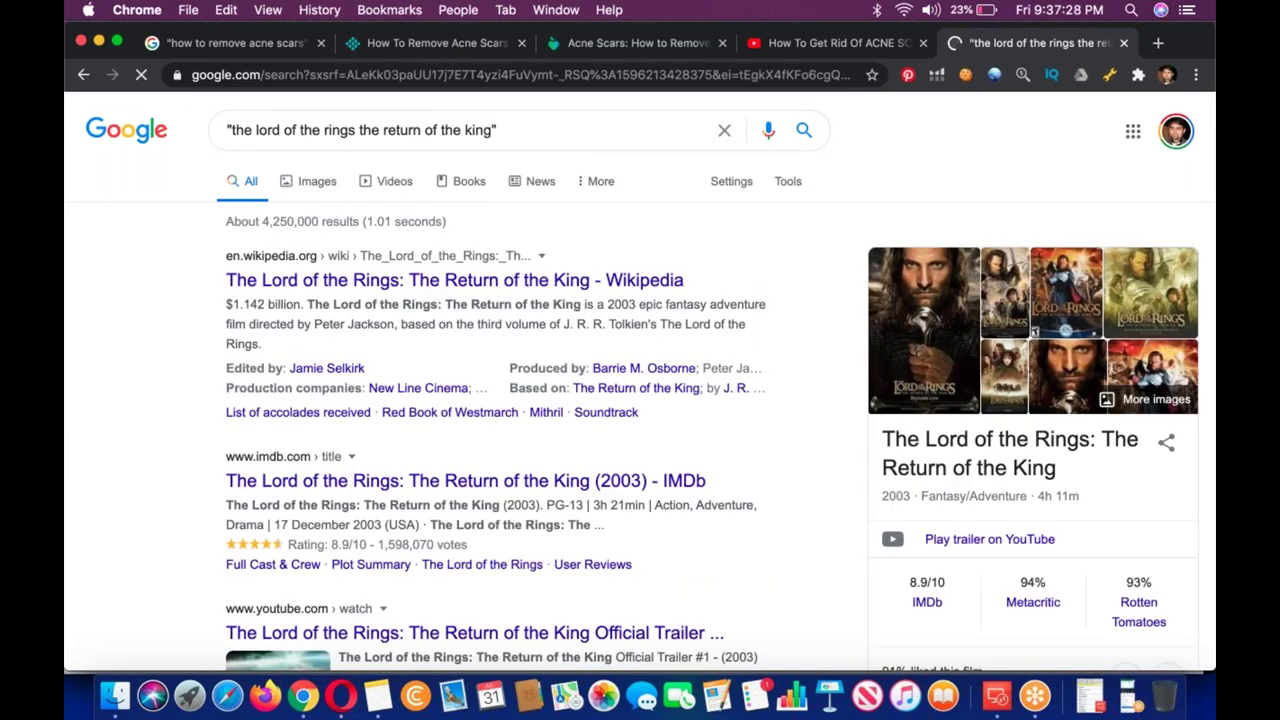
# Go to page 10 and on to page 11 of the Google results to check how many exact-match results are displayed.
pyautogui.scroll(-1, 640, 400)
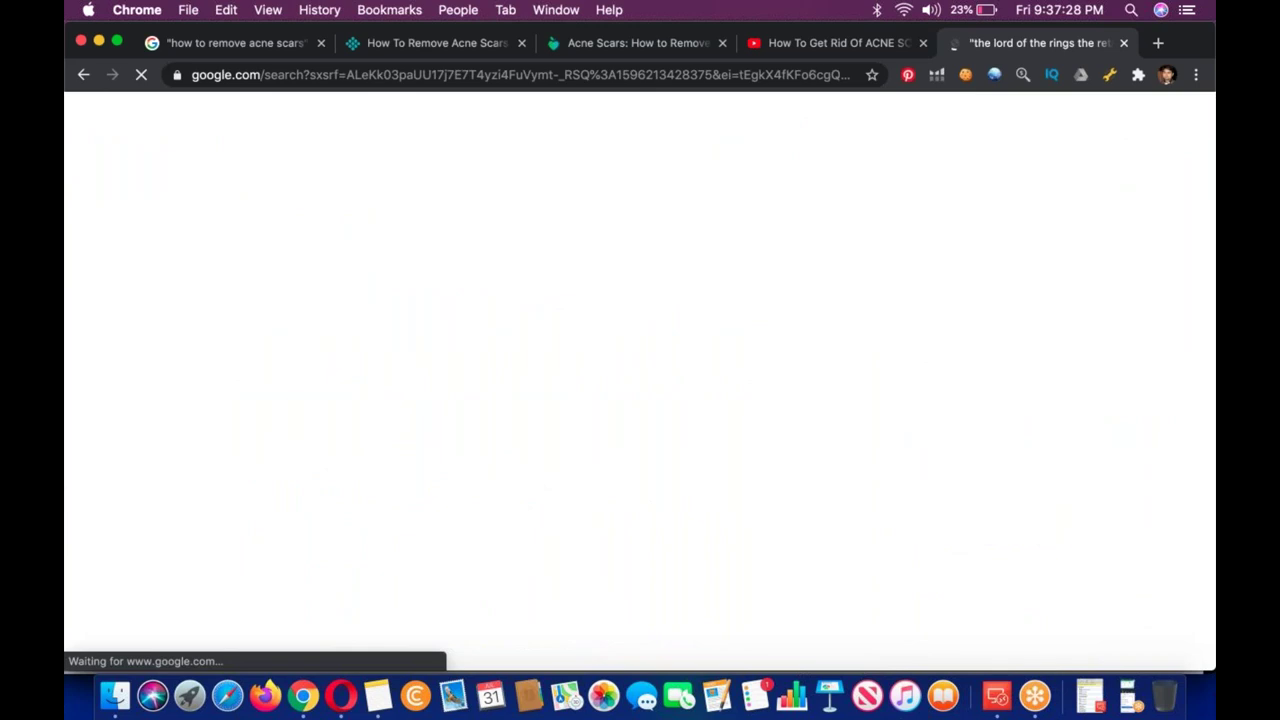
pyautogui.scroll(-10, 576, 430)
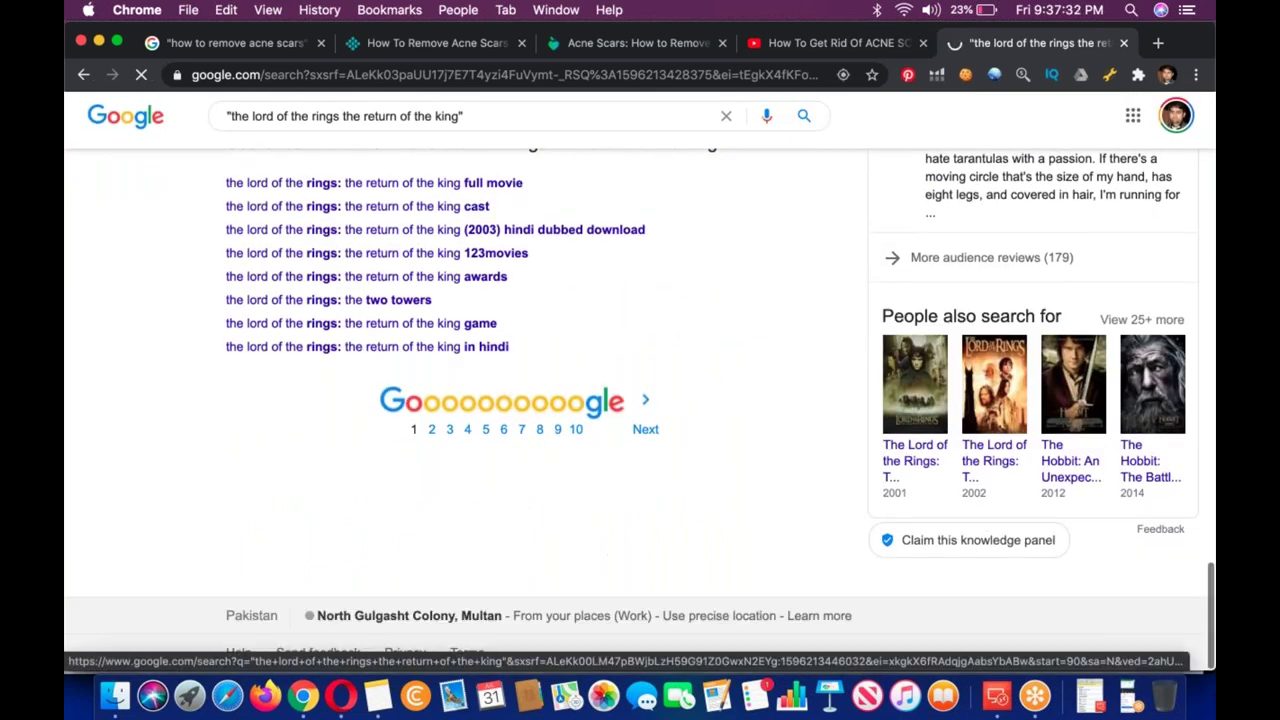
pyautogui.click(576, 429)
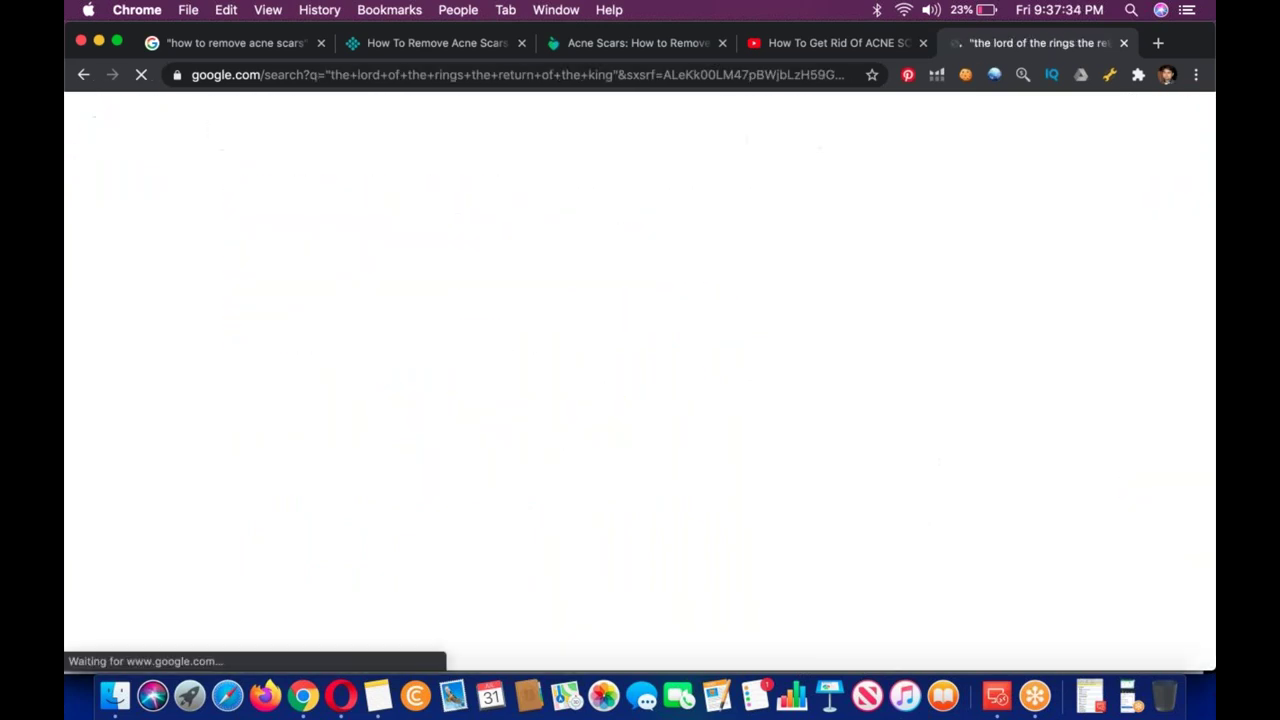
pyautogui.scroll(-10, 603, 562)
pyautogui.click(603, 562)
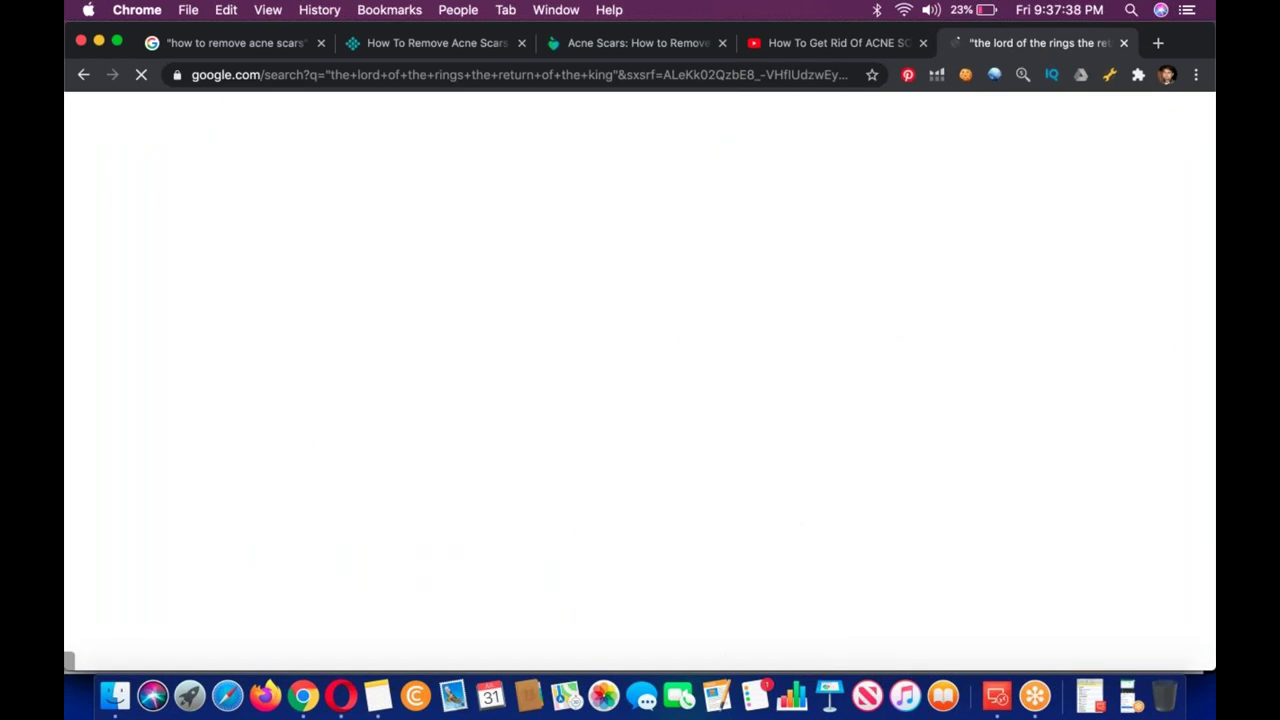
pyautogui.scroll(-10, 640, 400)
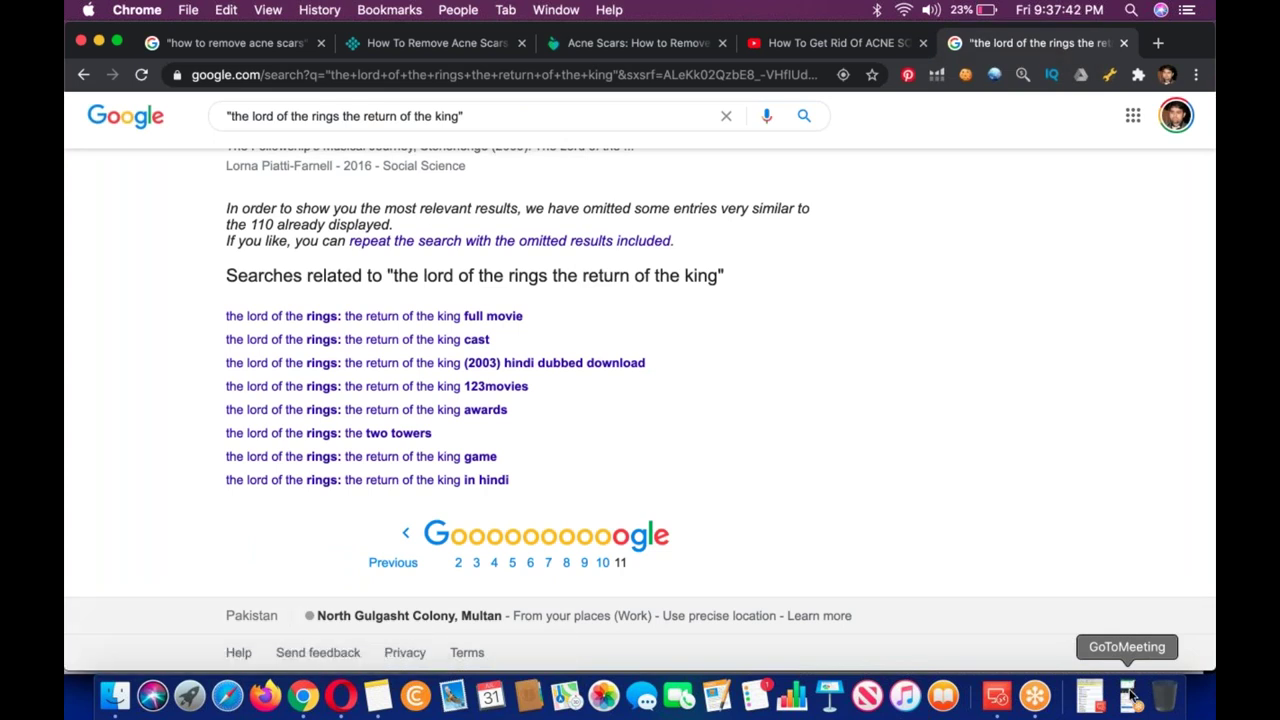
# Switch back to the remote desktop and close the SEMrush tab for "sharp stabbing pain in lower left side of back".
pyautogui.click(997, 698)
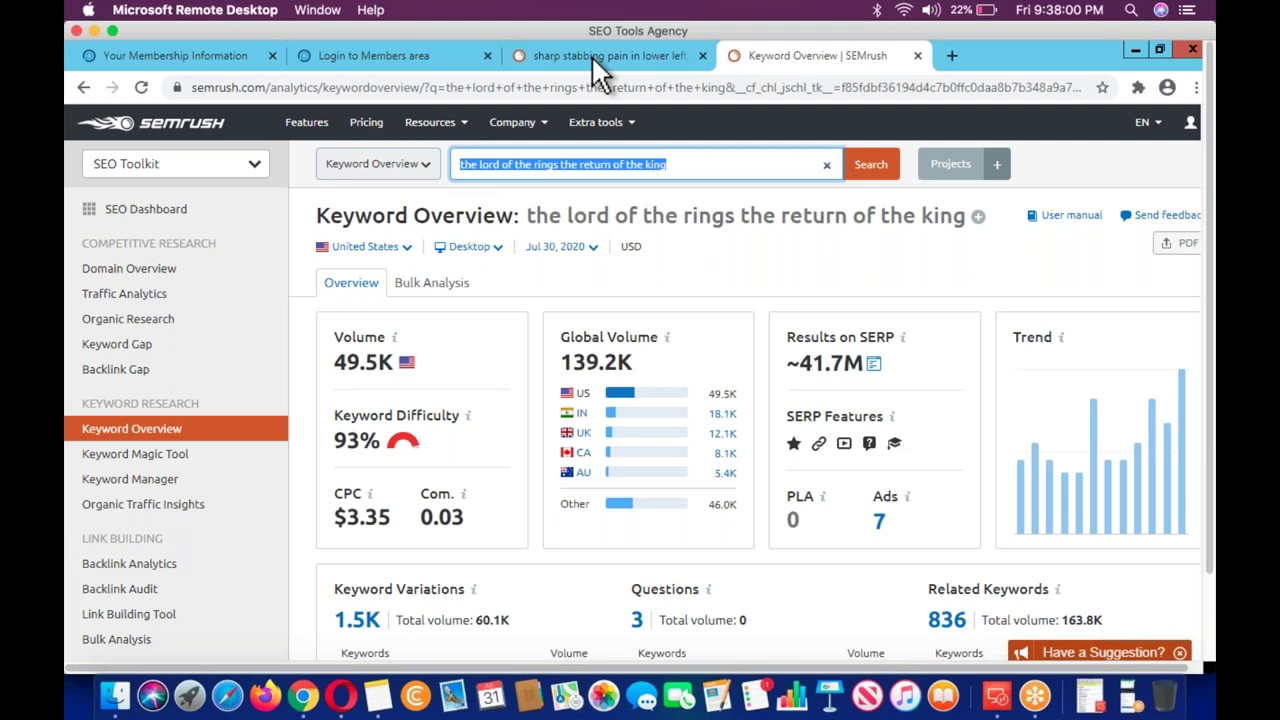
pyautogui.click(688, 58)
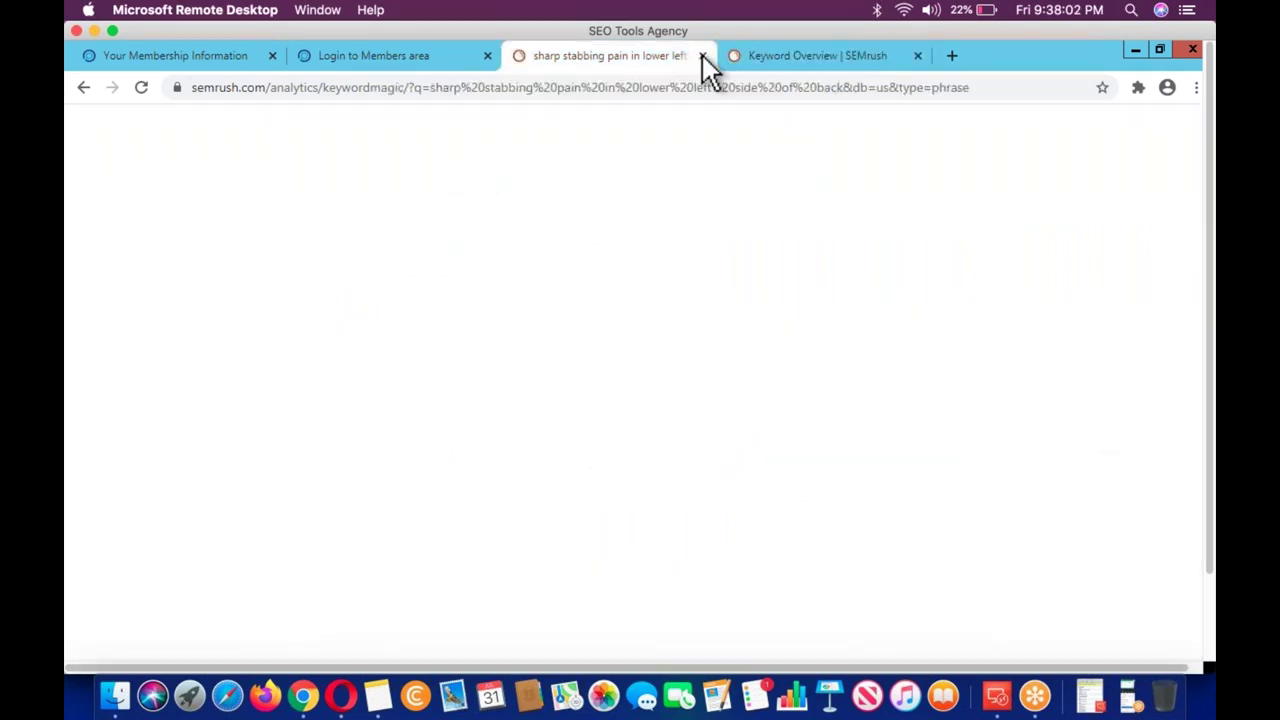
pyautogui.click(702, 56)
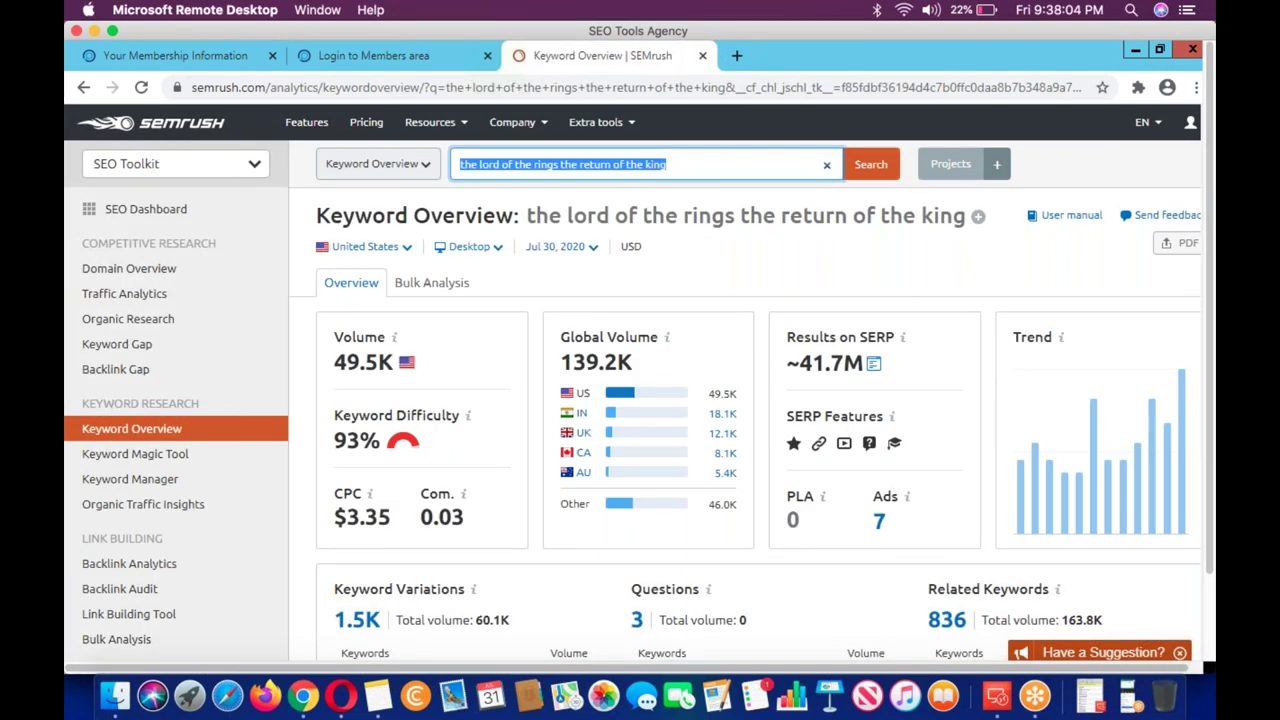